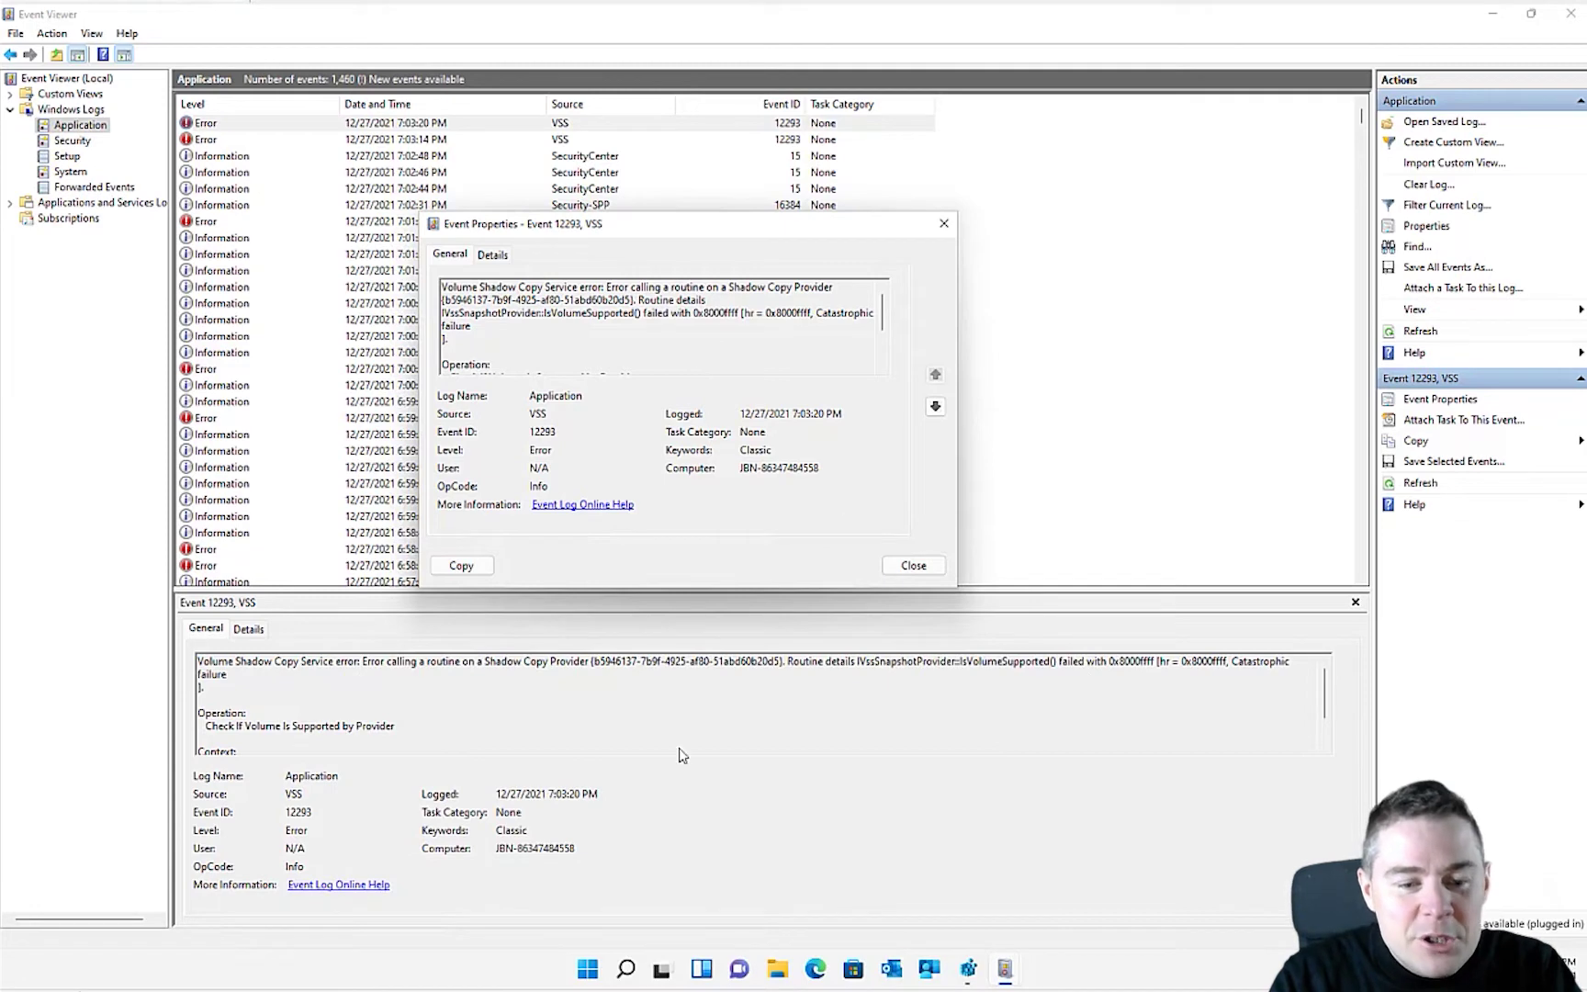
Launch Settings from Start search and go to the About page with device details
{"action": "left_click", "coordinate": [588, 969]}
{"action": "left_click", "coordinate": [589, 969]}
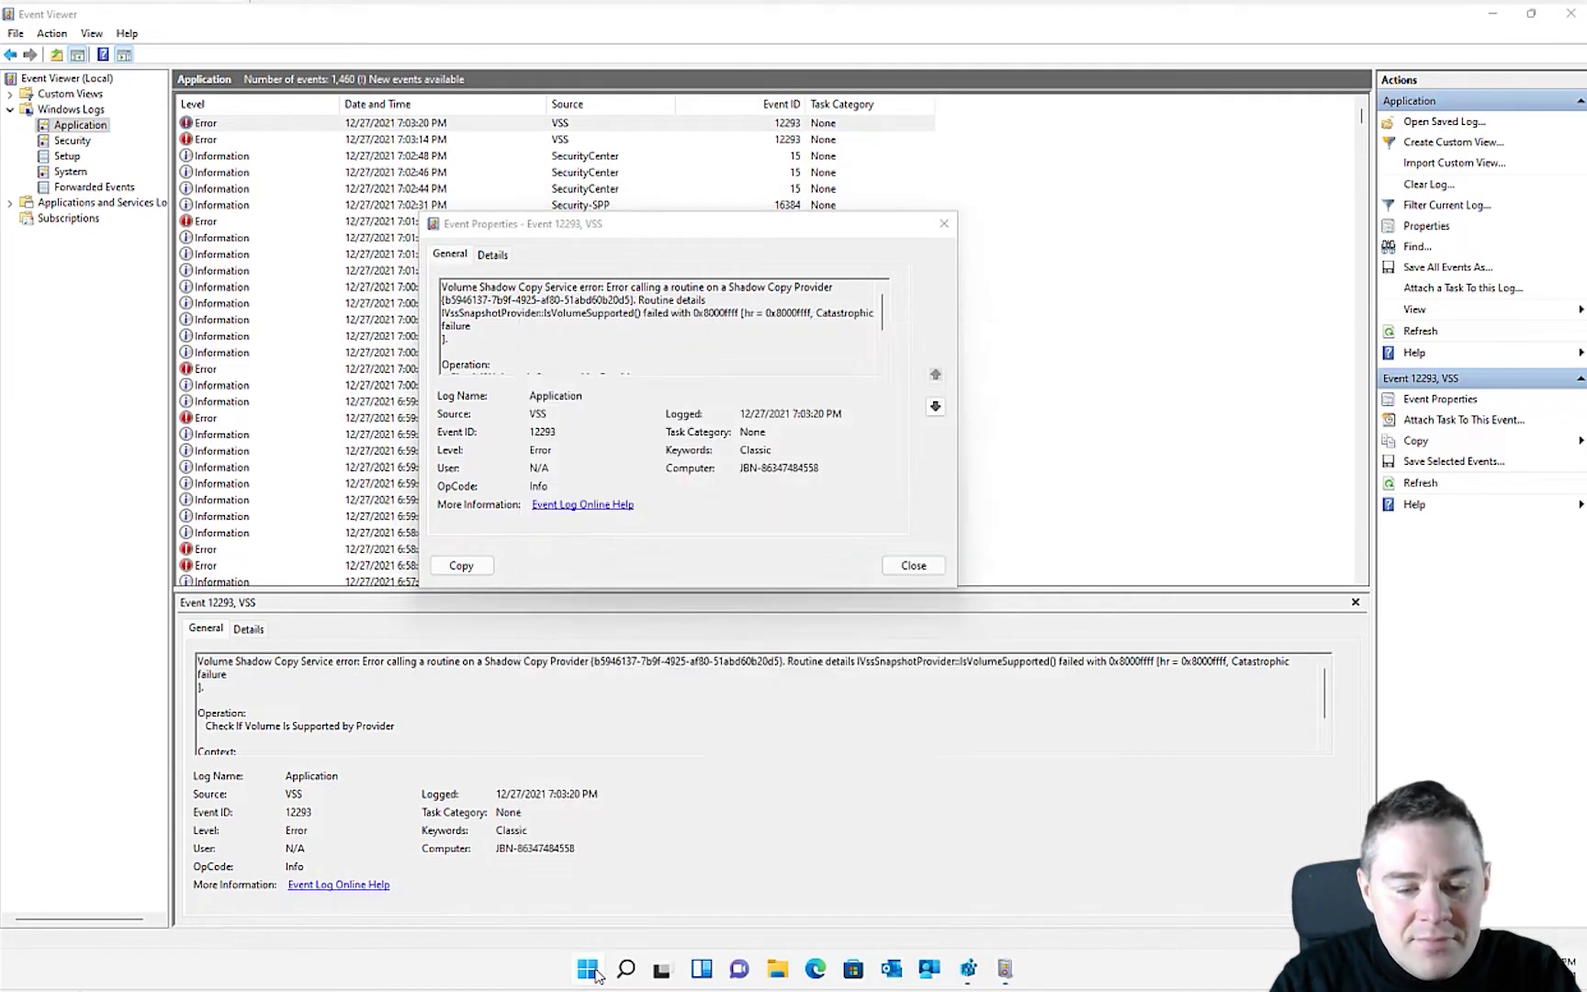
{"action": "type", "text": "setting"}
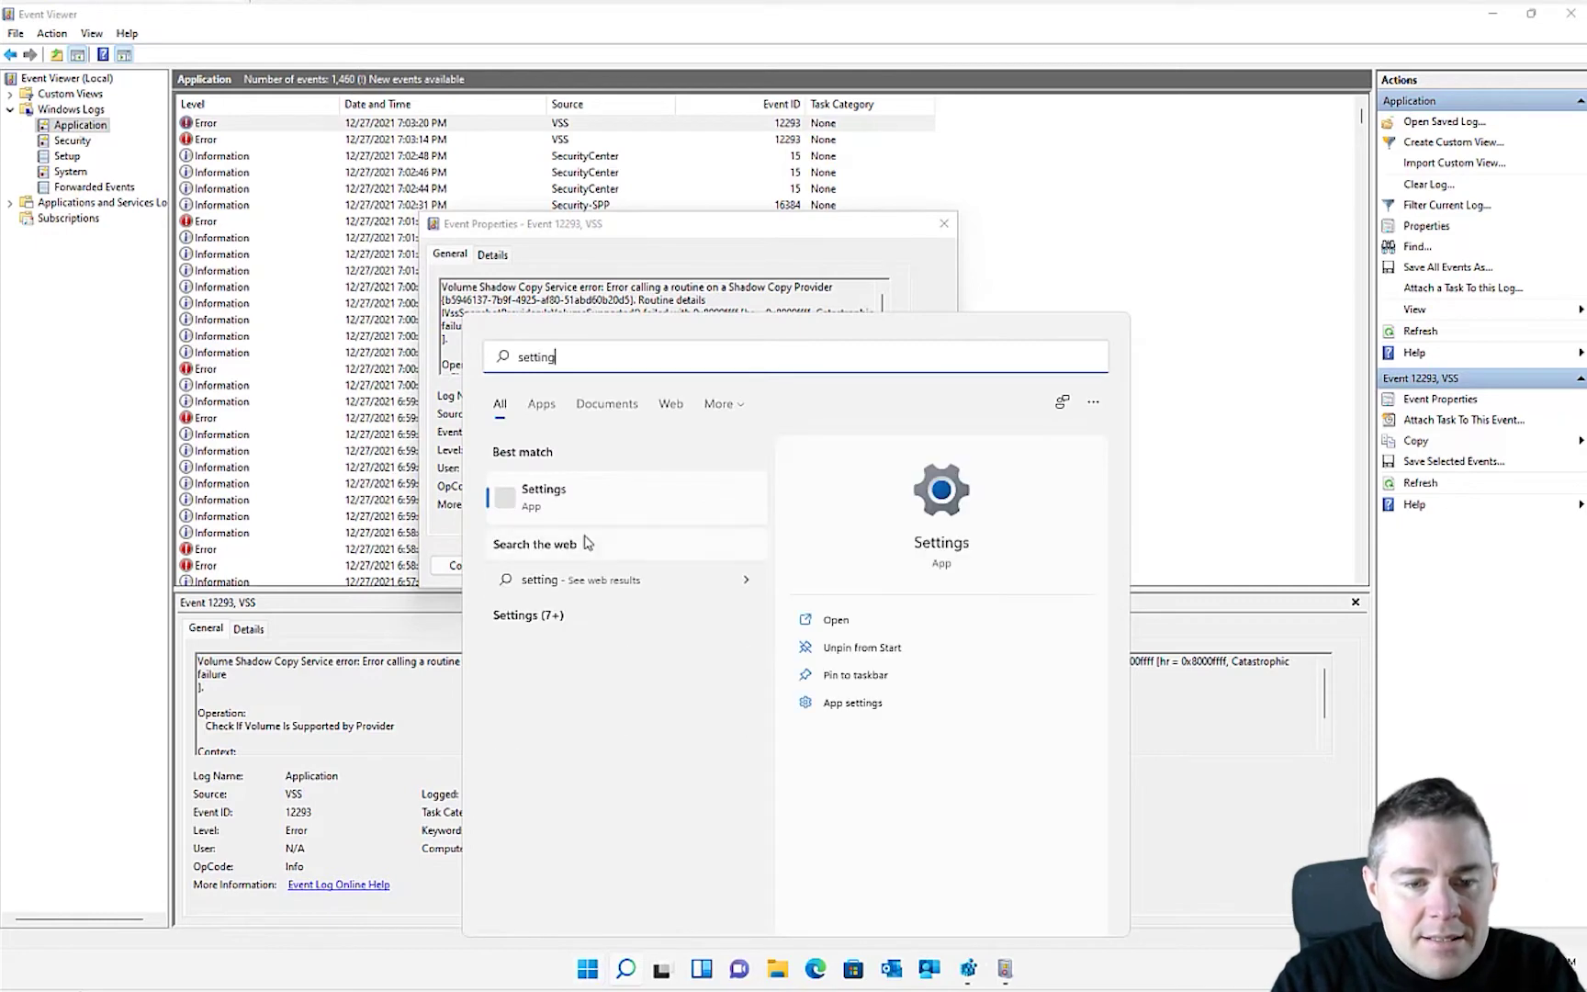
{"action": "left_click", "coordinate": [536, 497]}
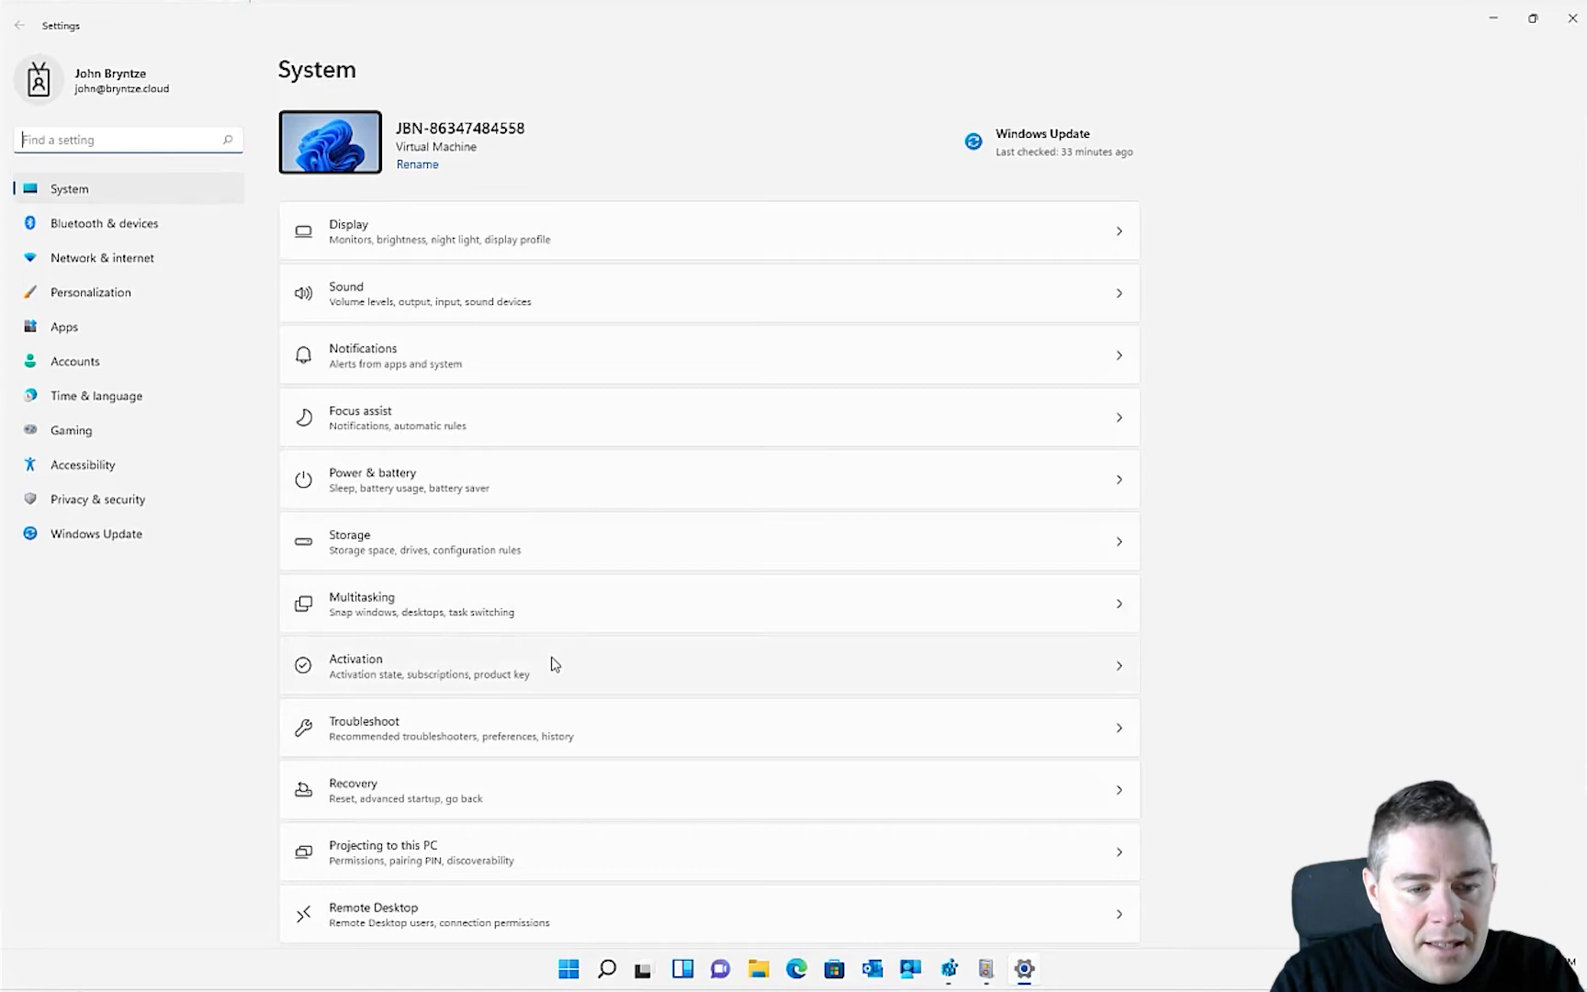
{"action": "scroll", "coordinate": [552, 664], "scroll_direction": "down", "scroll_amount": 3}
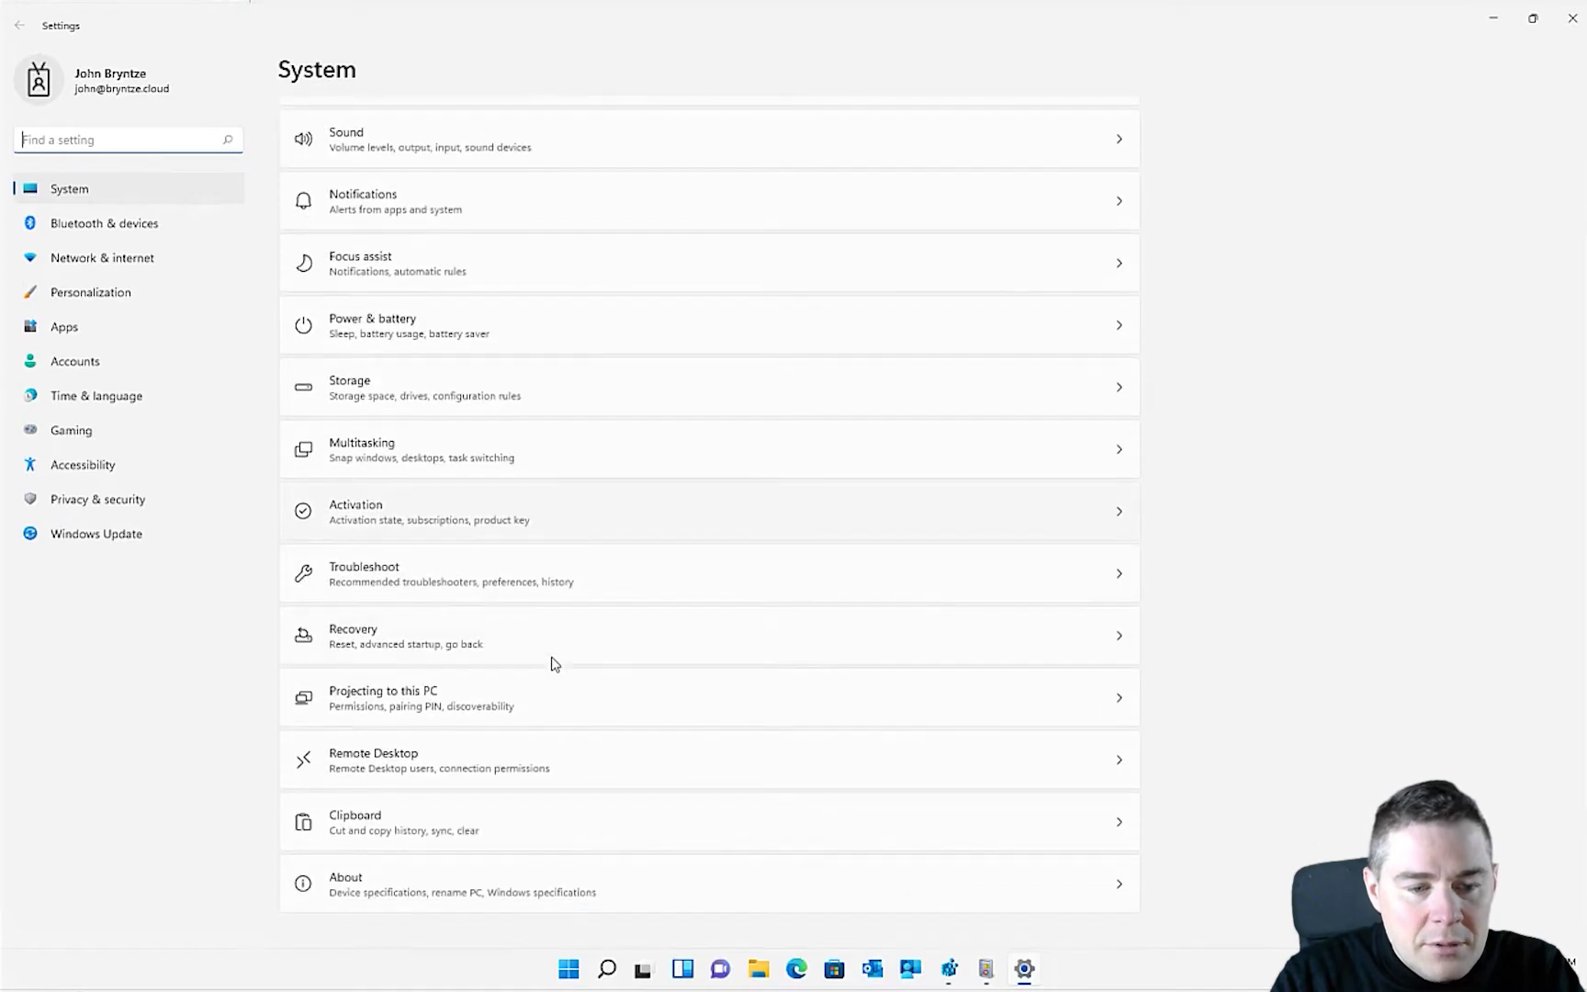
{"action": "left_click", "coordinate": [396, 895]}
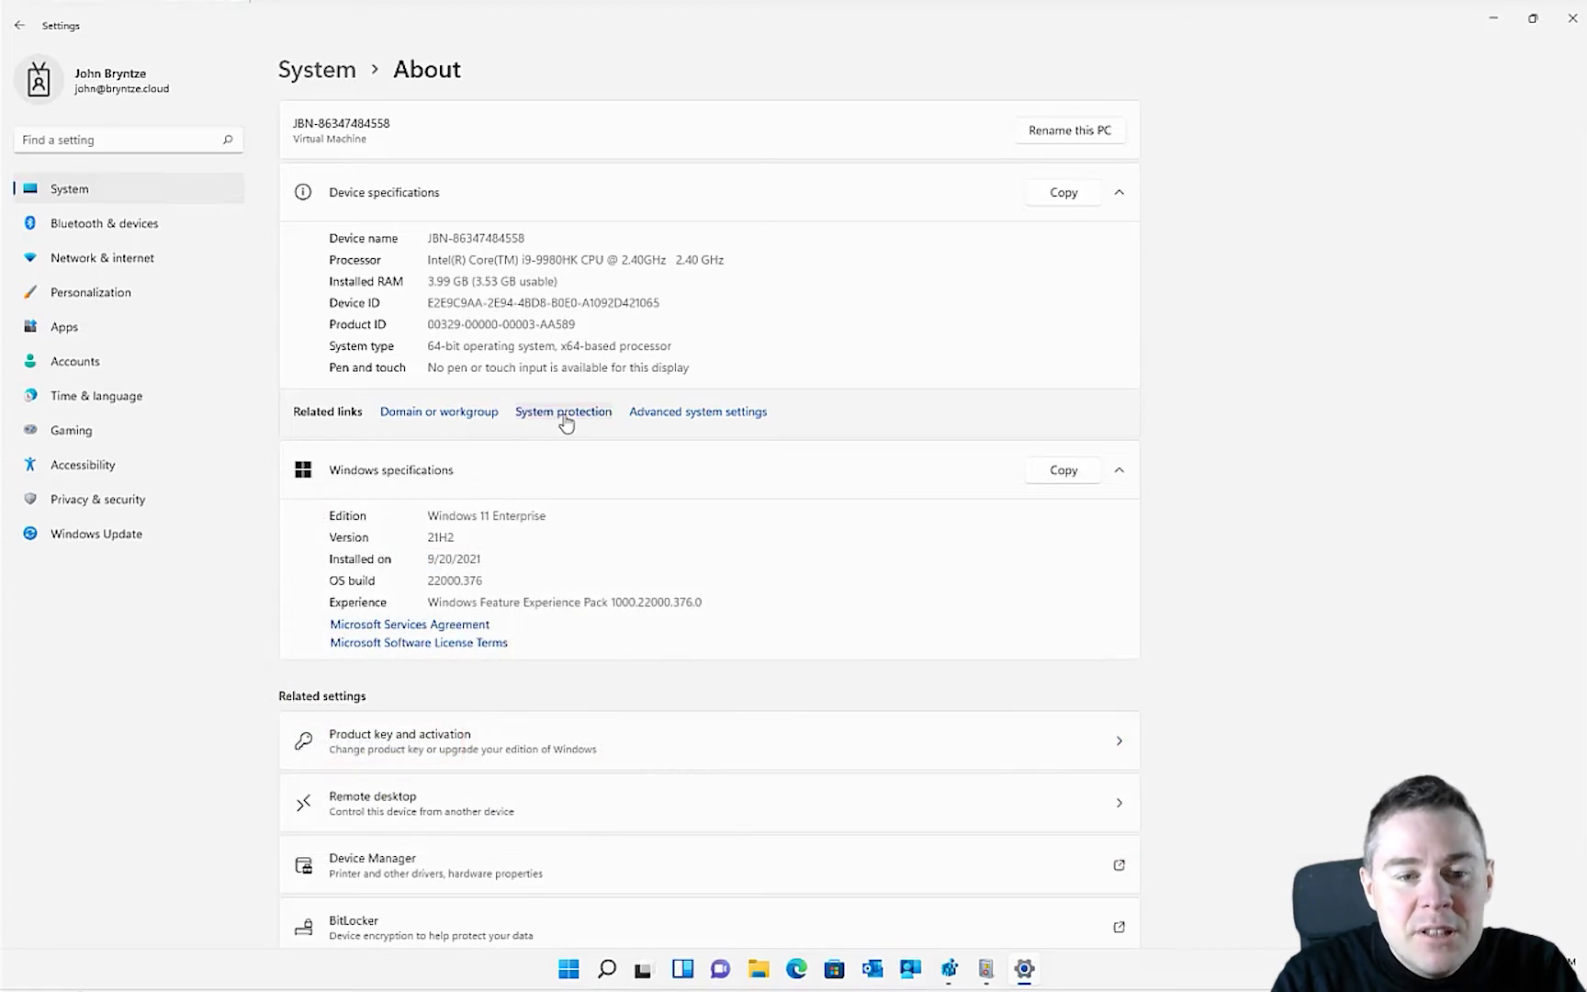
{"action": "left_click", "coordinate": [563, 415]}
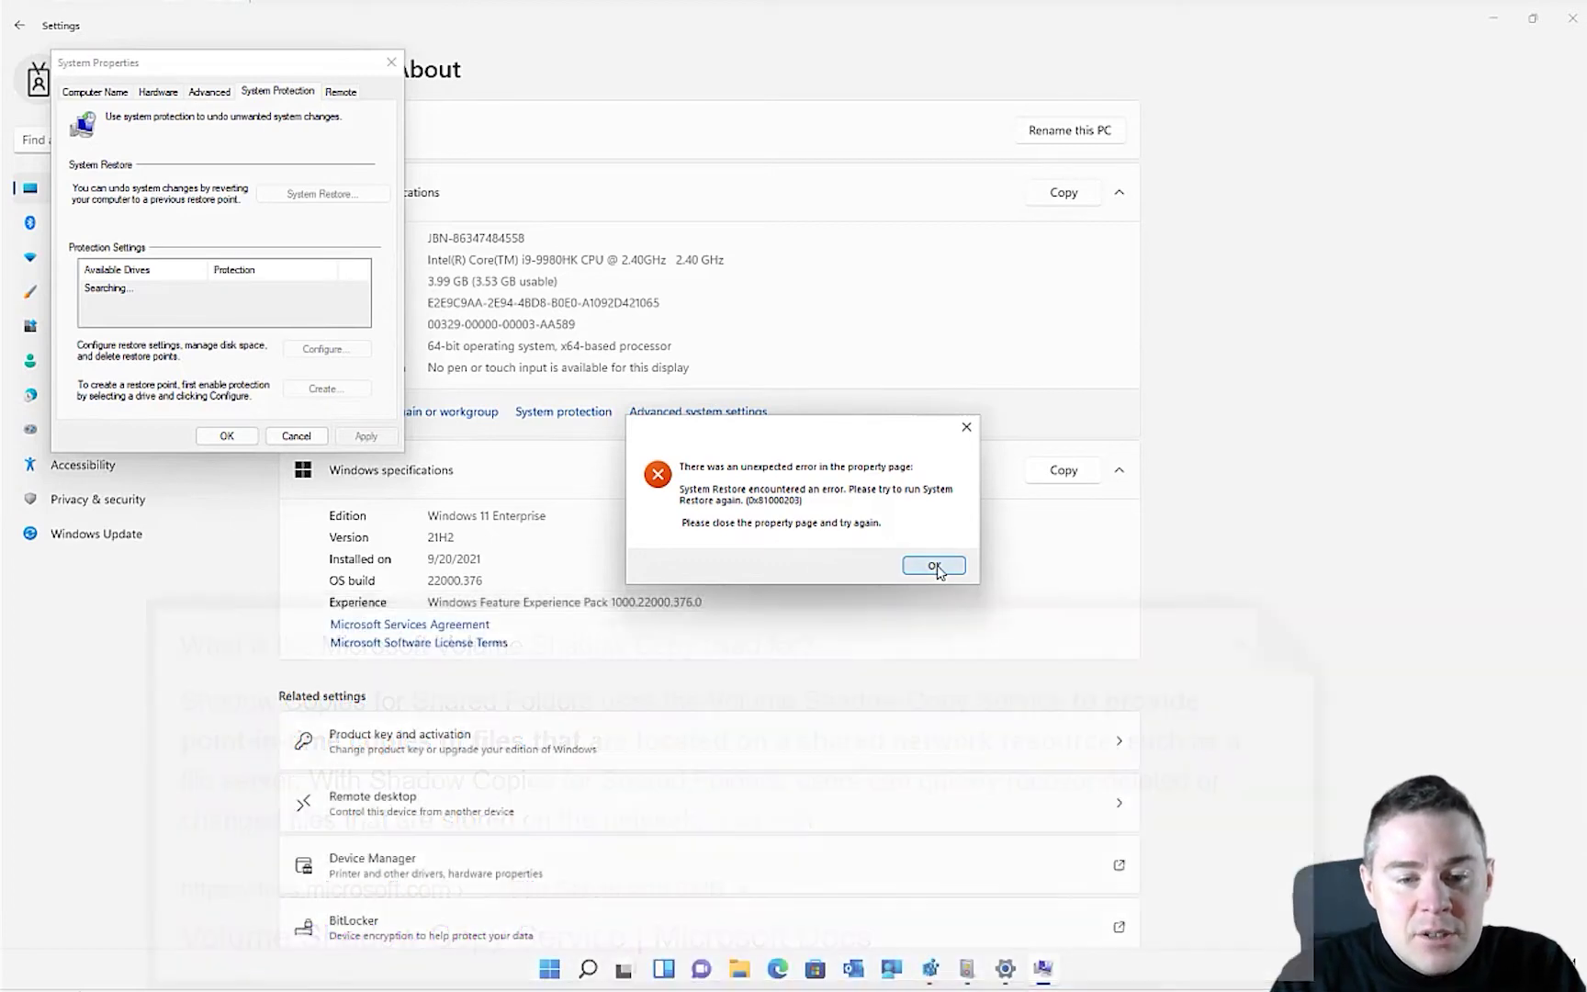
{"action": "left_click", "coordinate": [935, 566]}
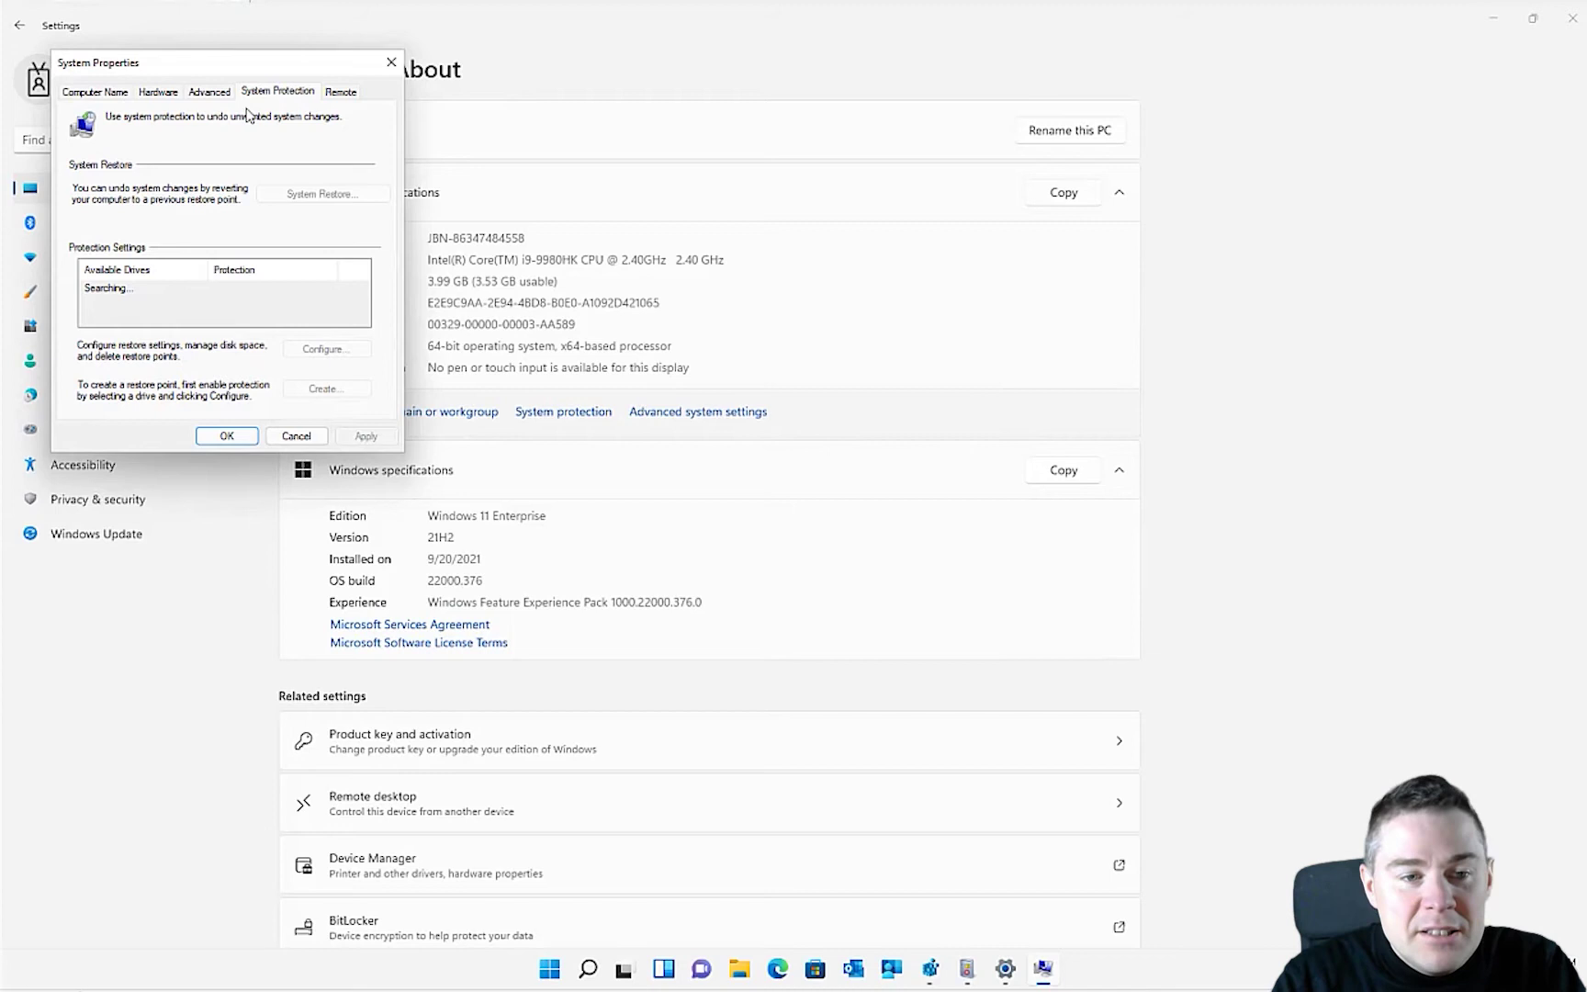
{"action": "left_click_drag", "start_coordinate": [247, 74], "coordinate": [521, 109]}
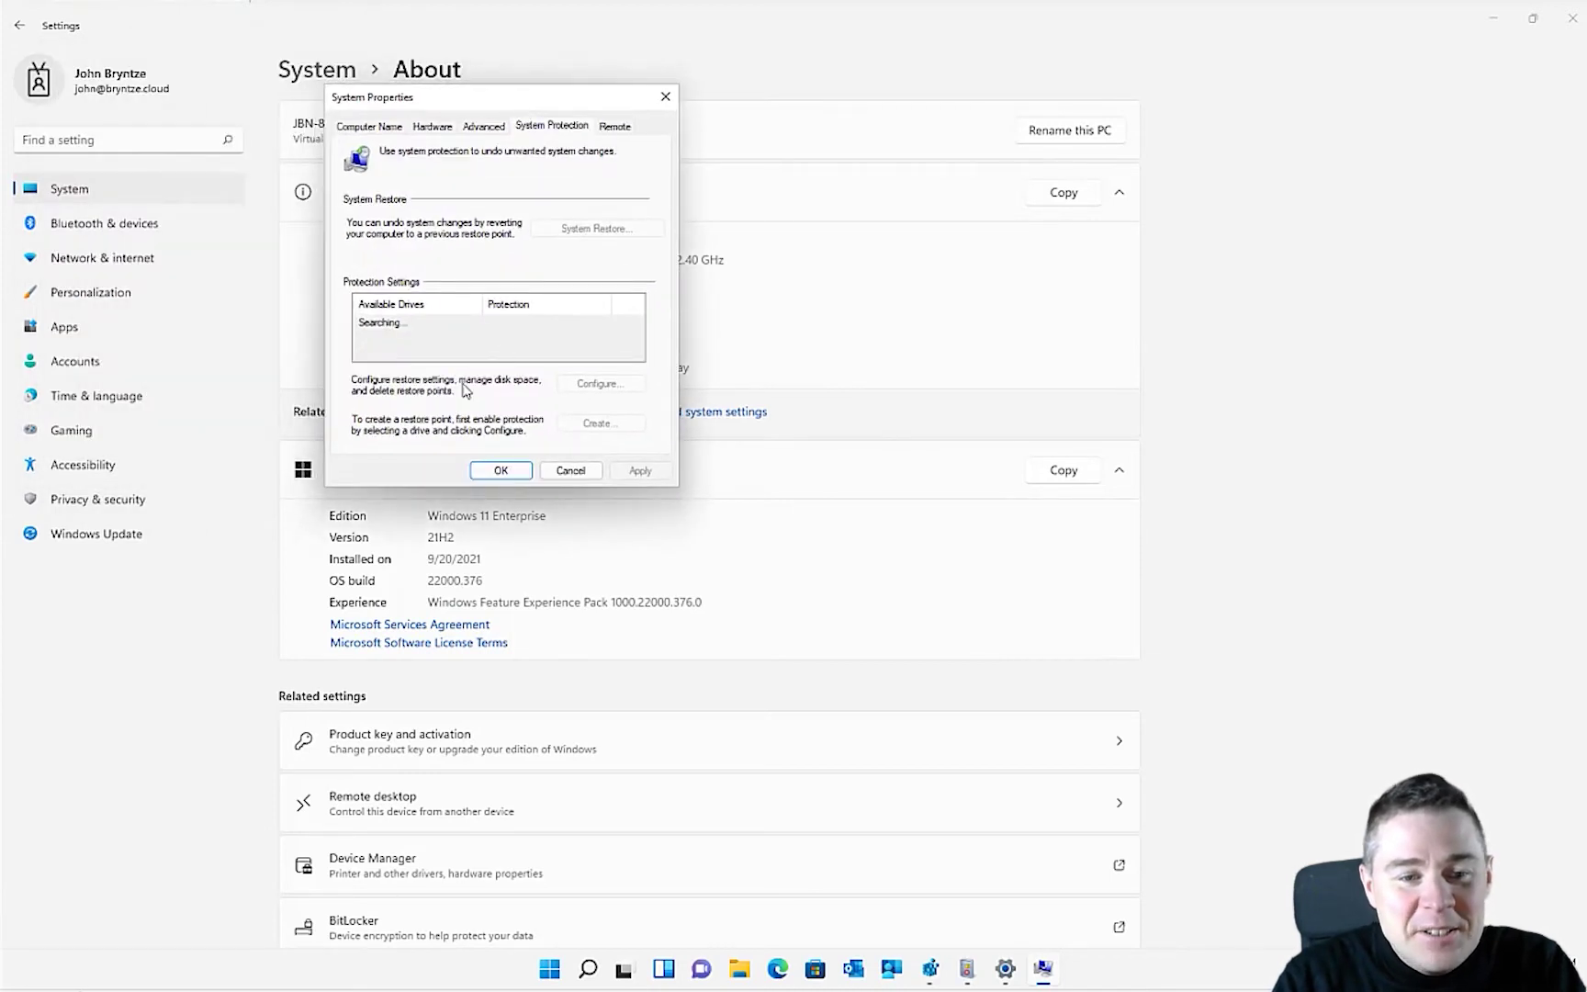
{"action": "left_click", "coordinate": [500, 471]}
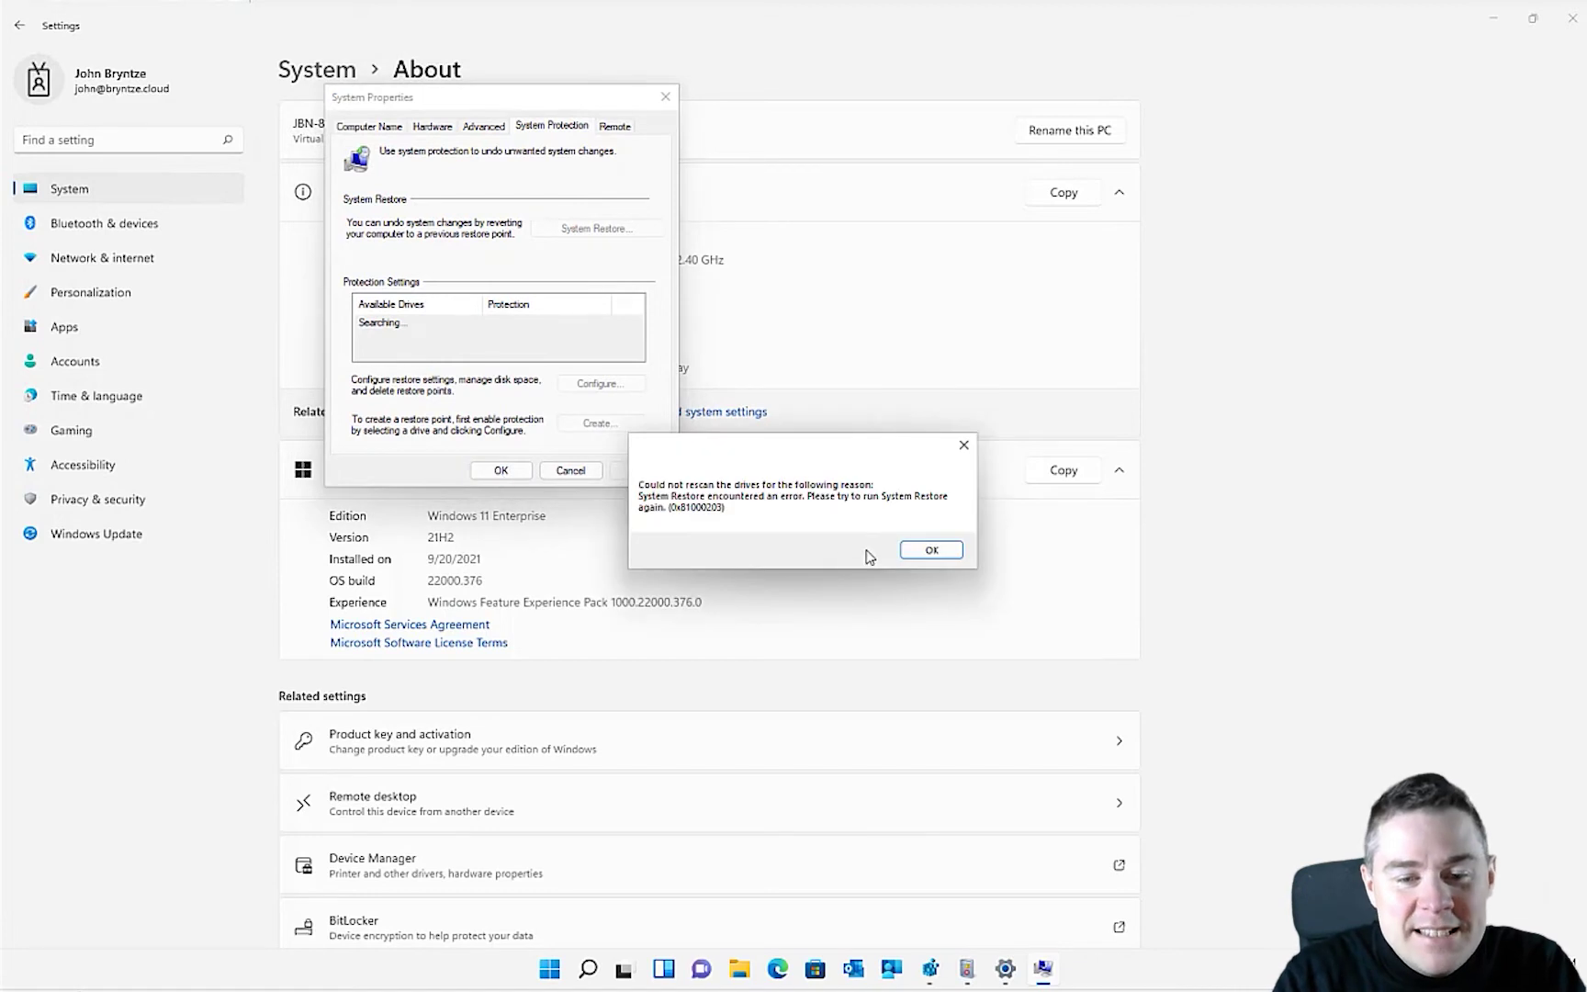
{"action": "left_click", "coordinate": [924, 553]}
{"action": "left_click", "coordinate": [933, 566]}
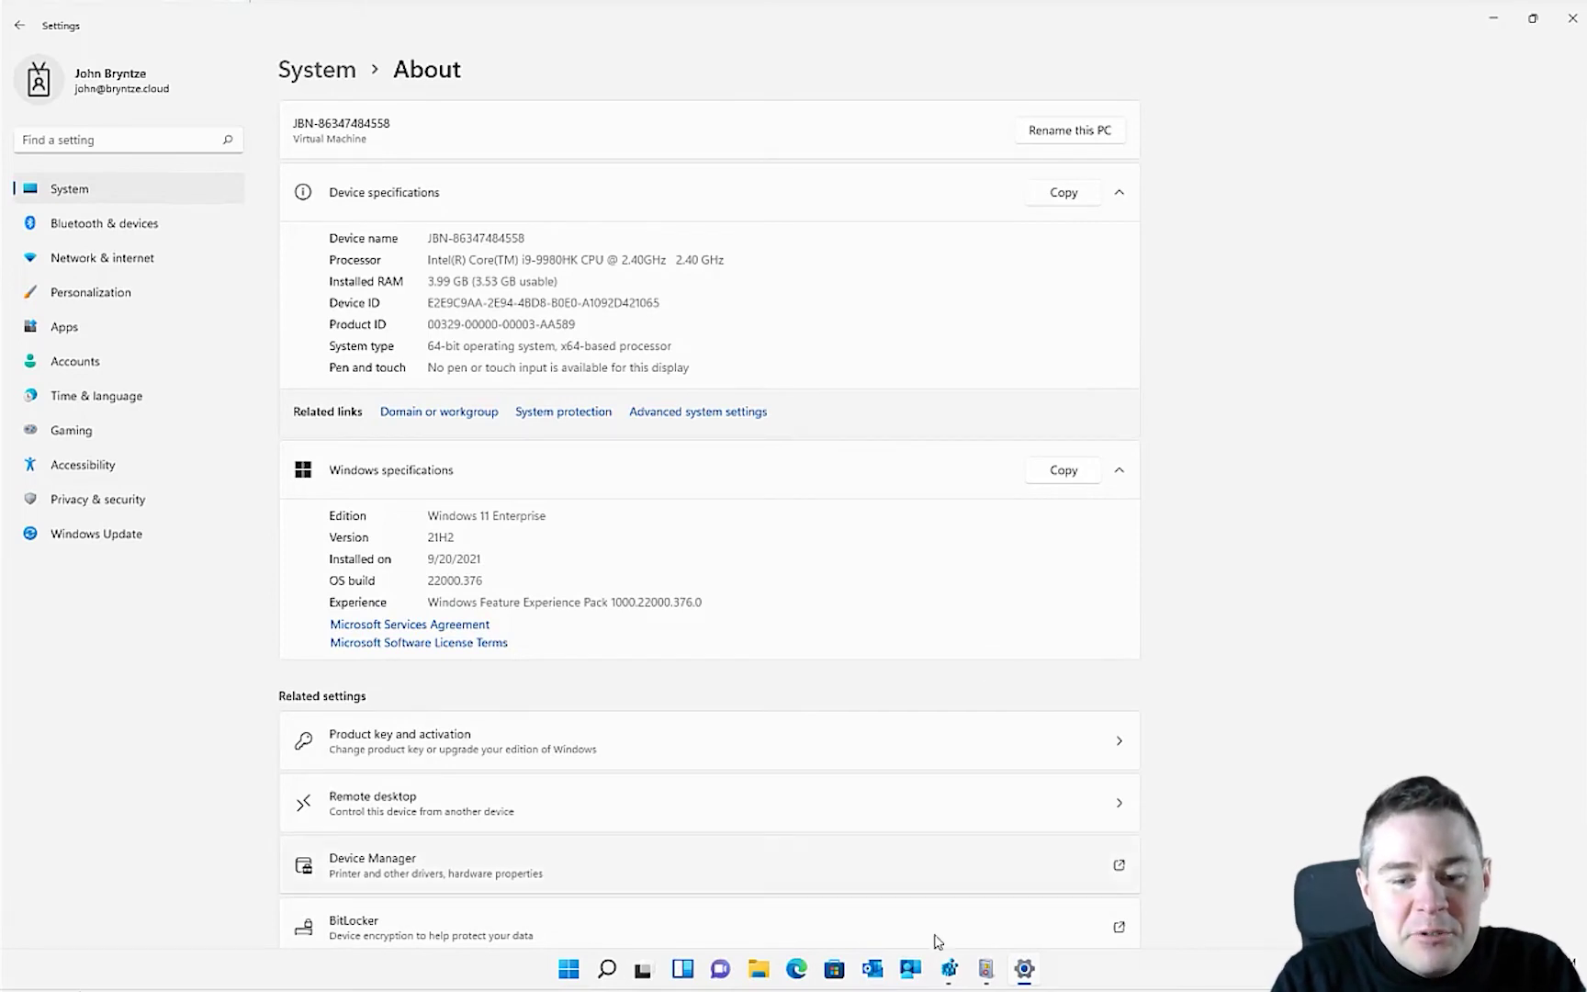
Switch to Registry Editor and enlarge its display font to 18 point via View > Font
{"action": "left_click", "coordinate": [950, 971]}
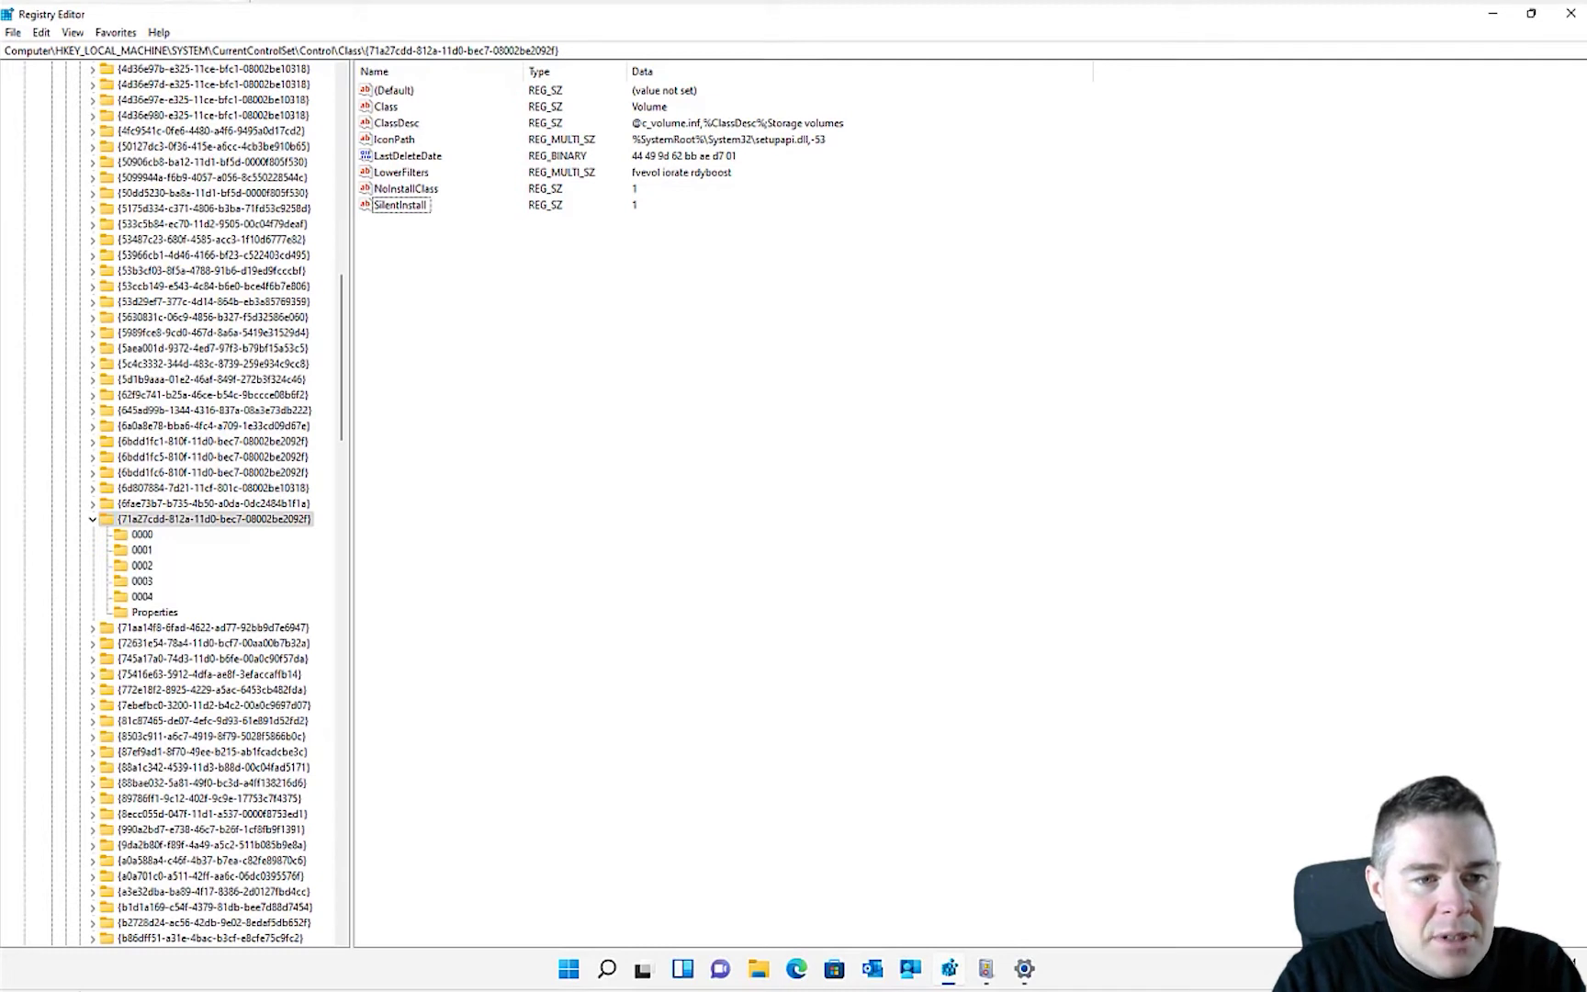
{"action": "left_click", "coordinate": [75, 34]}
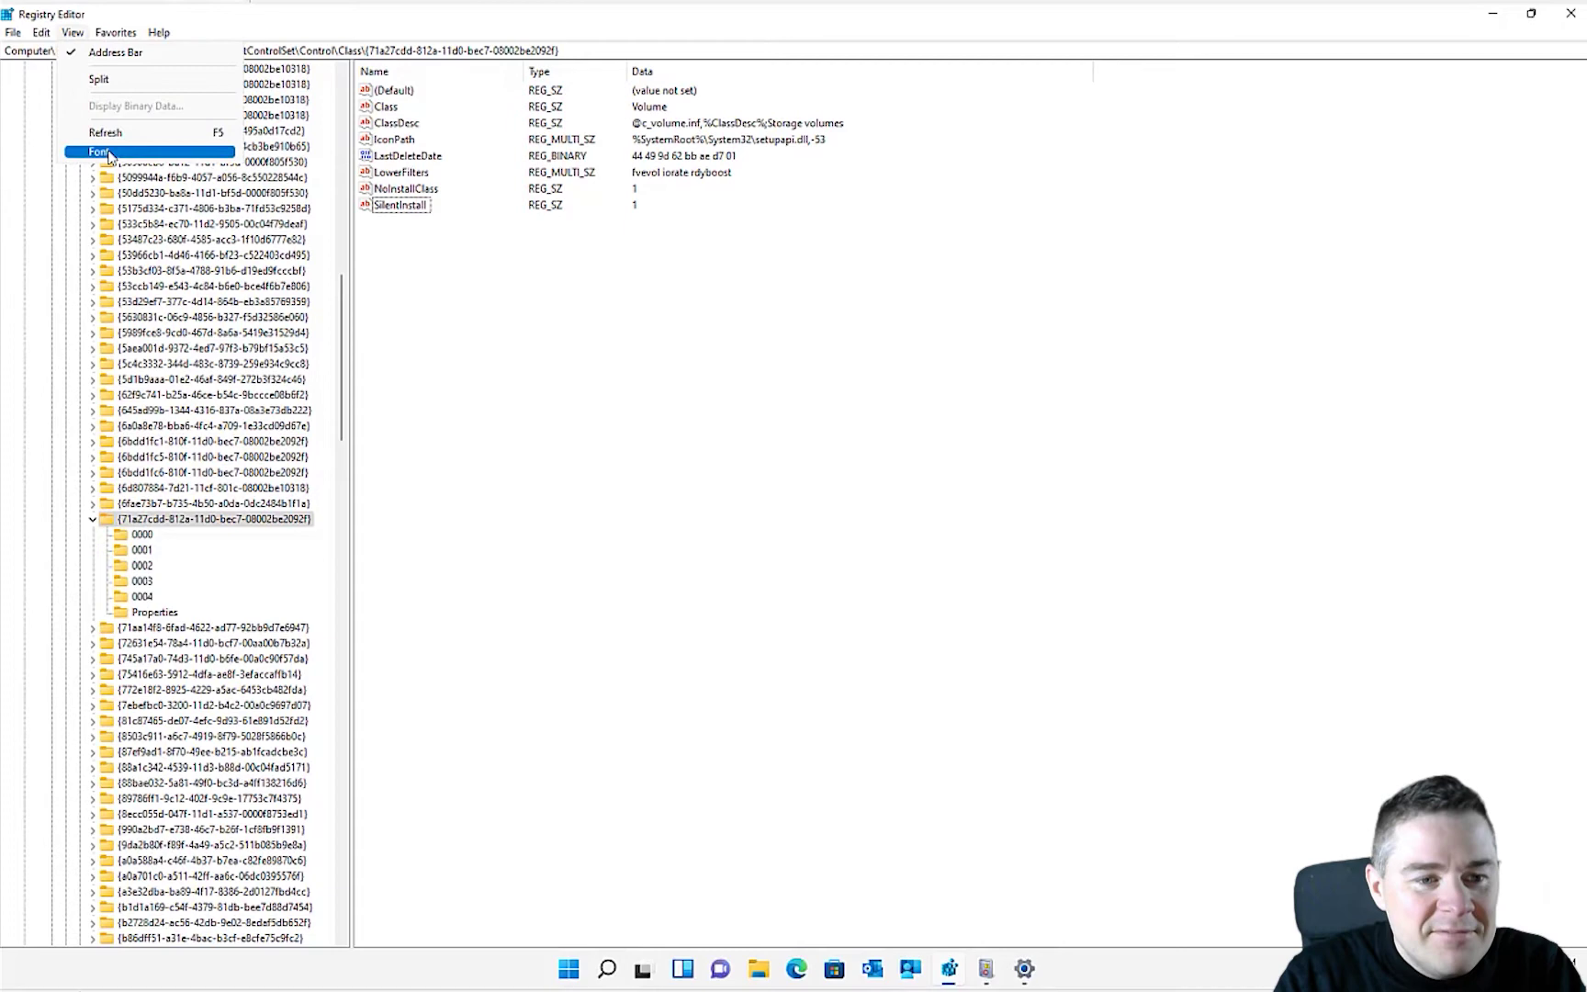
{"action": "left_click", "coordinate": [109, 152]}
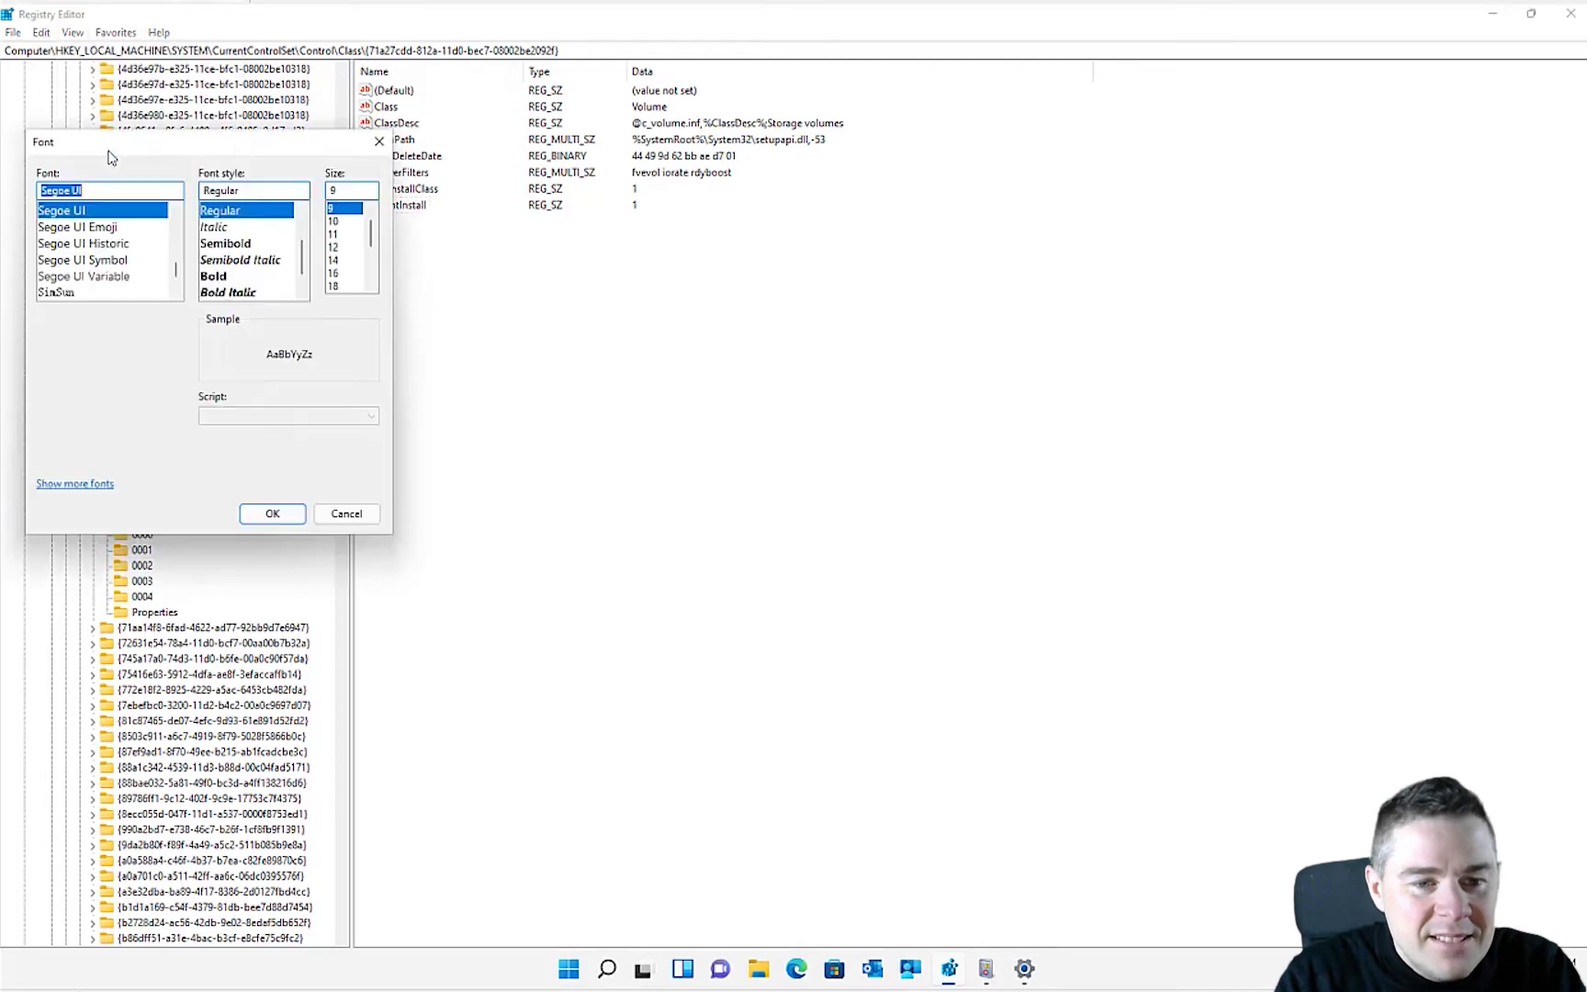
{"action": "left_click", "coordinate": [342, 287]}
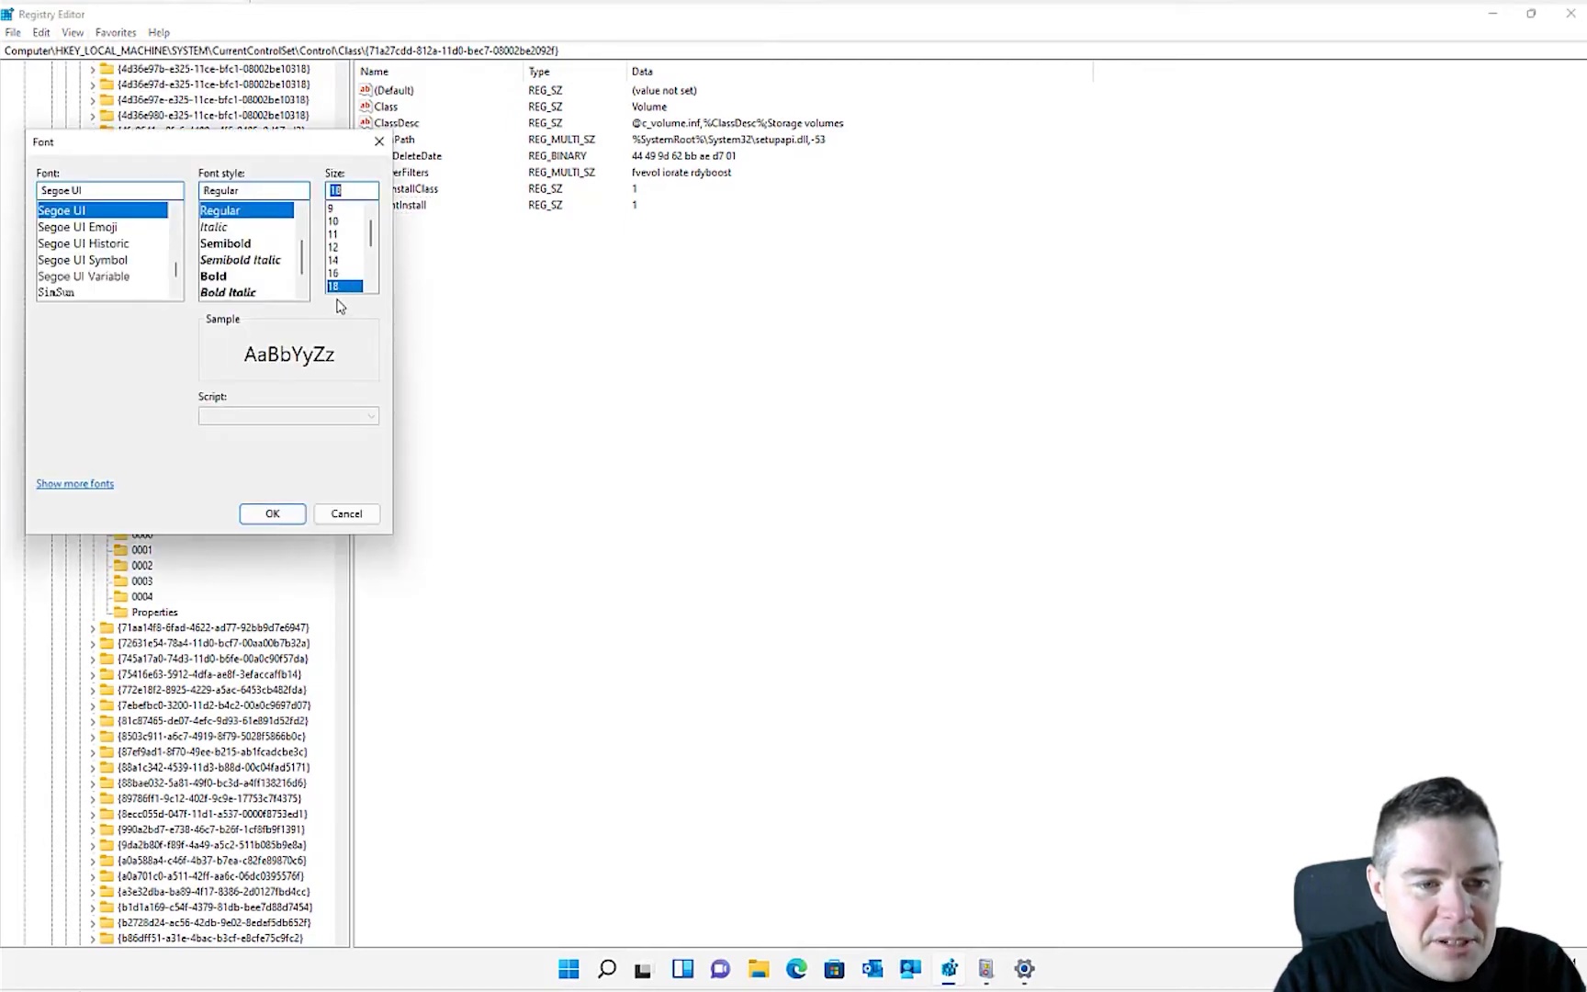
{"action": "left_click", "coordinate": [271, 514]}
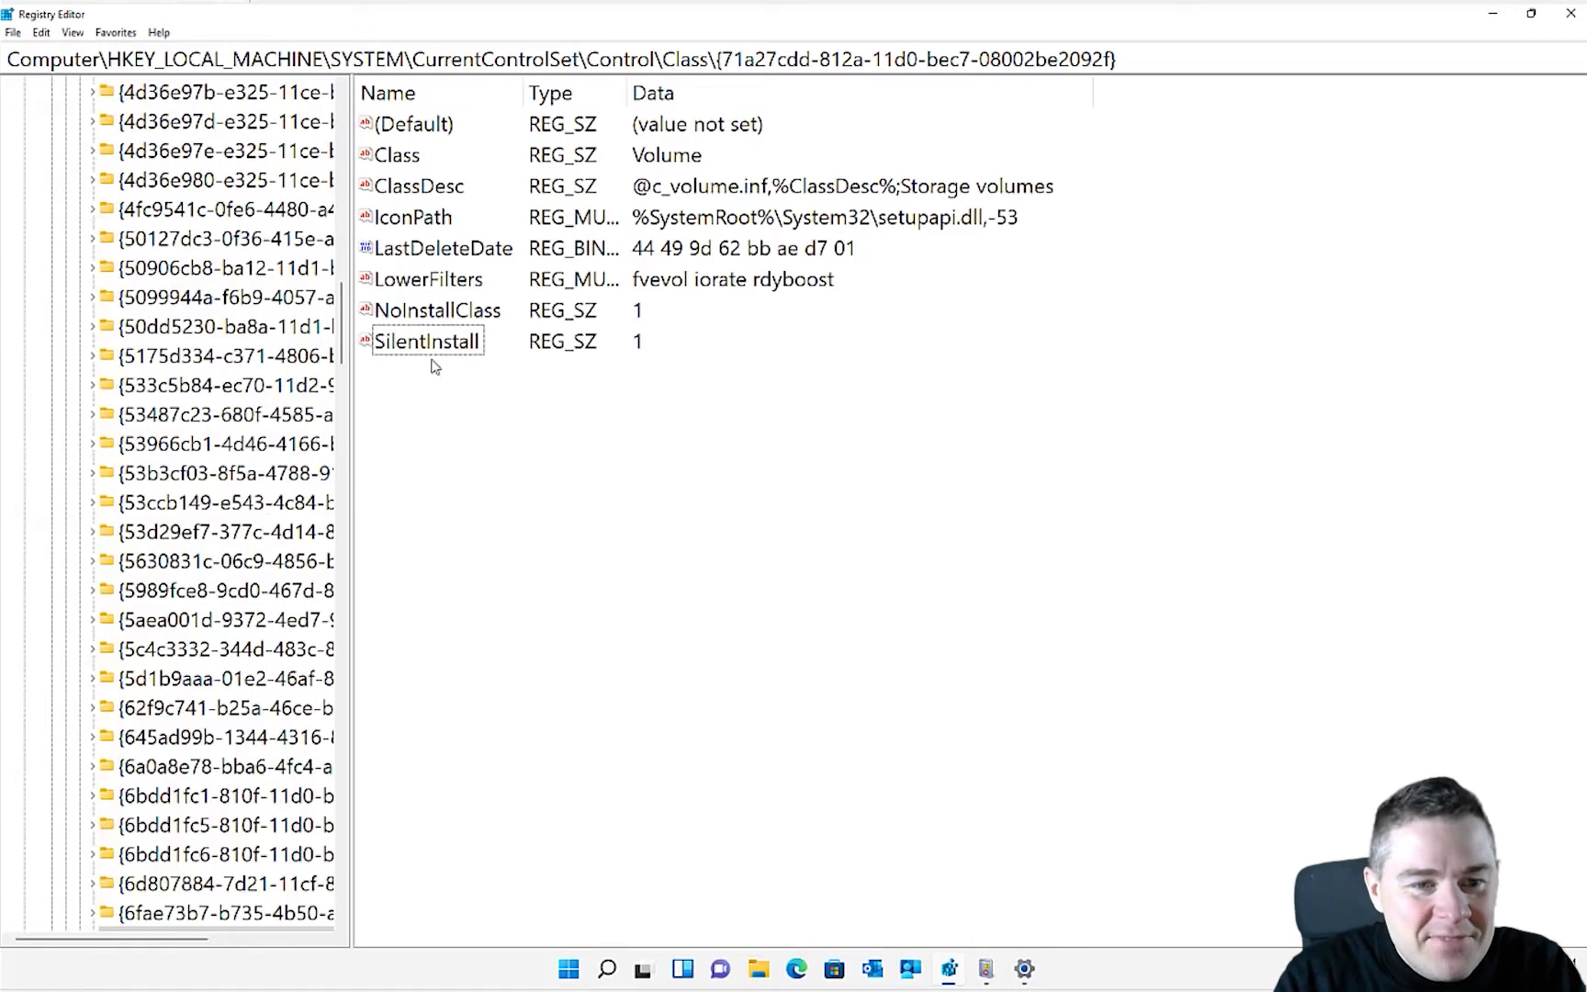
Review the Volume class key path and LowerFilters value, dismissing the New-value menu without adding anything
{"action": "left_click", "coordinate": [1122, 61]}
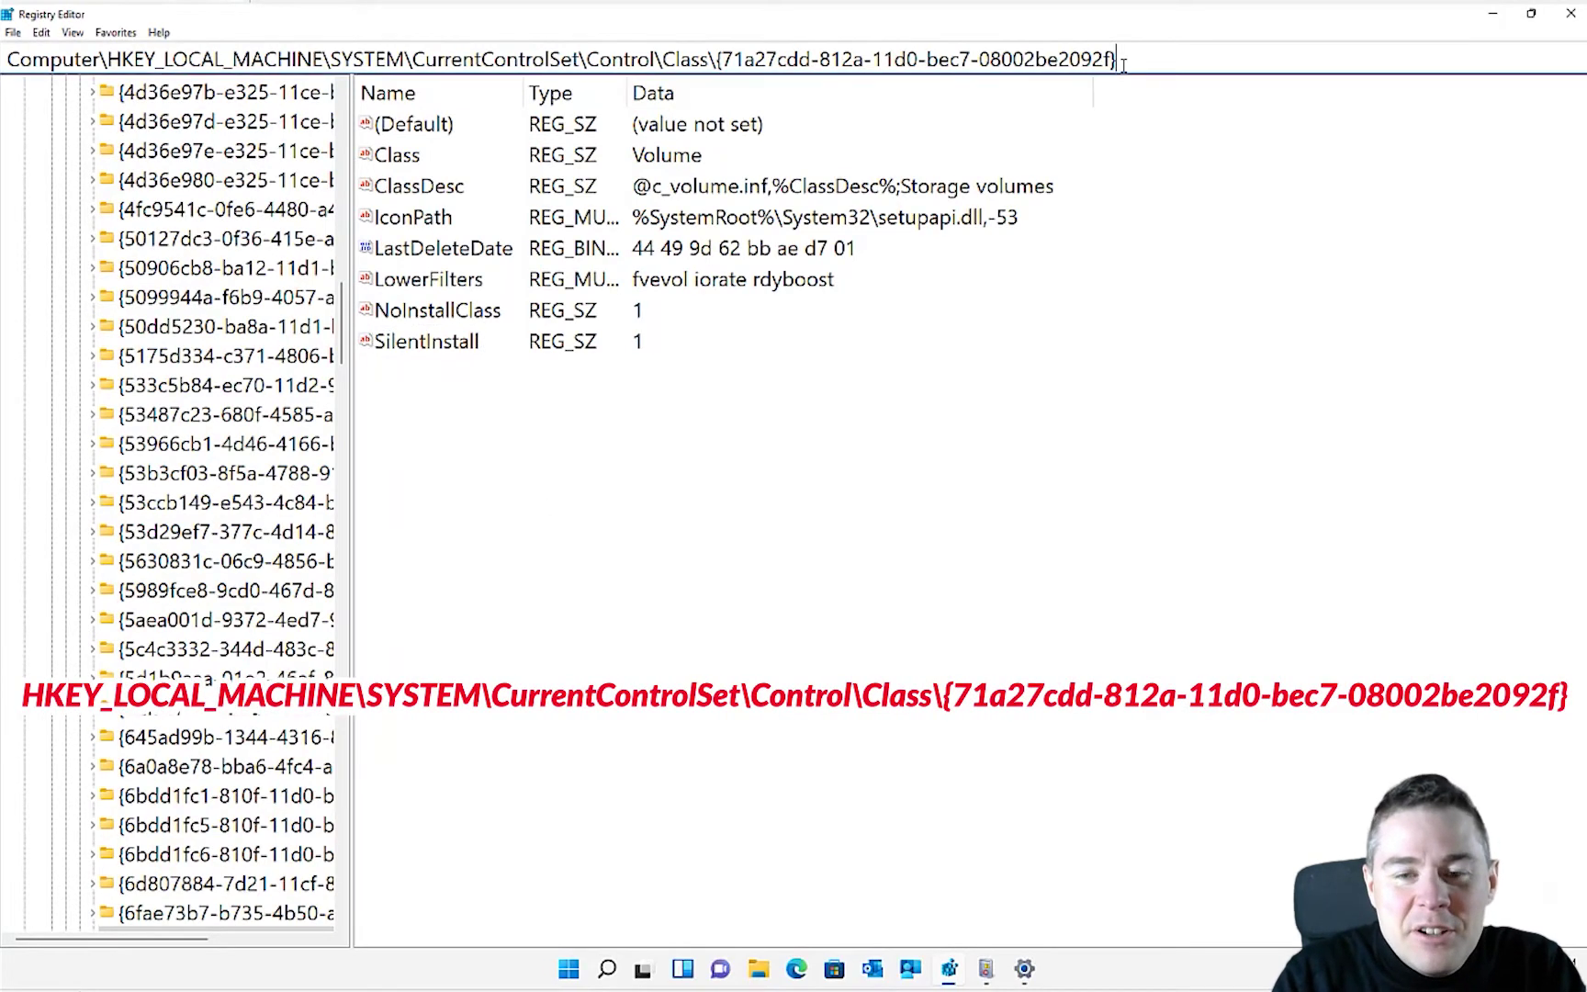
{"action": "left_click_drag", "start_coordinate": [1118, 59], "coordinate": [413, 59]}
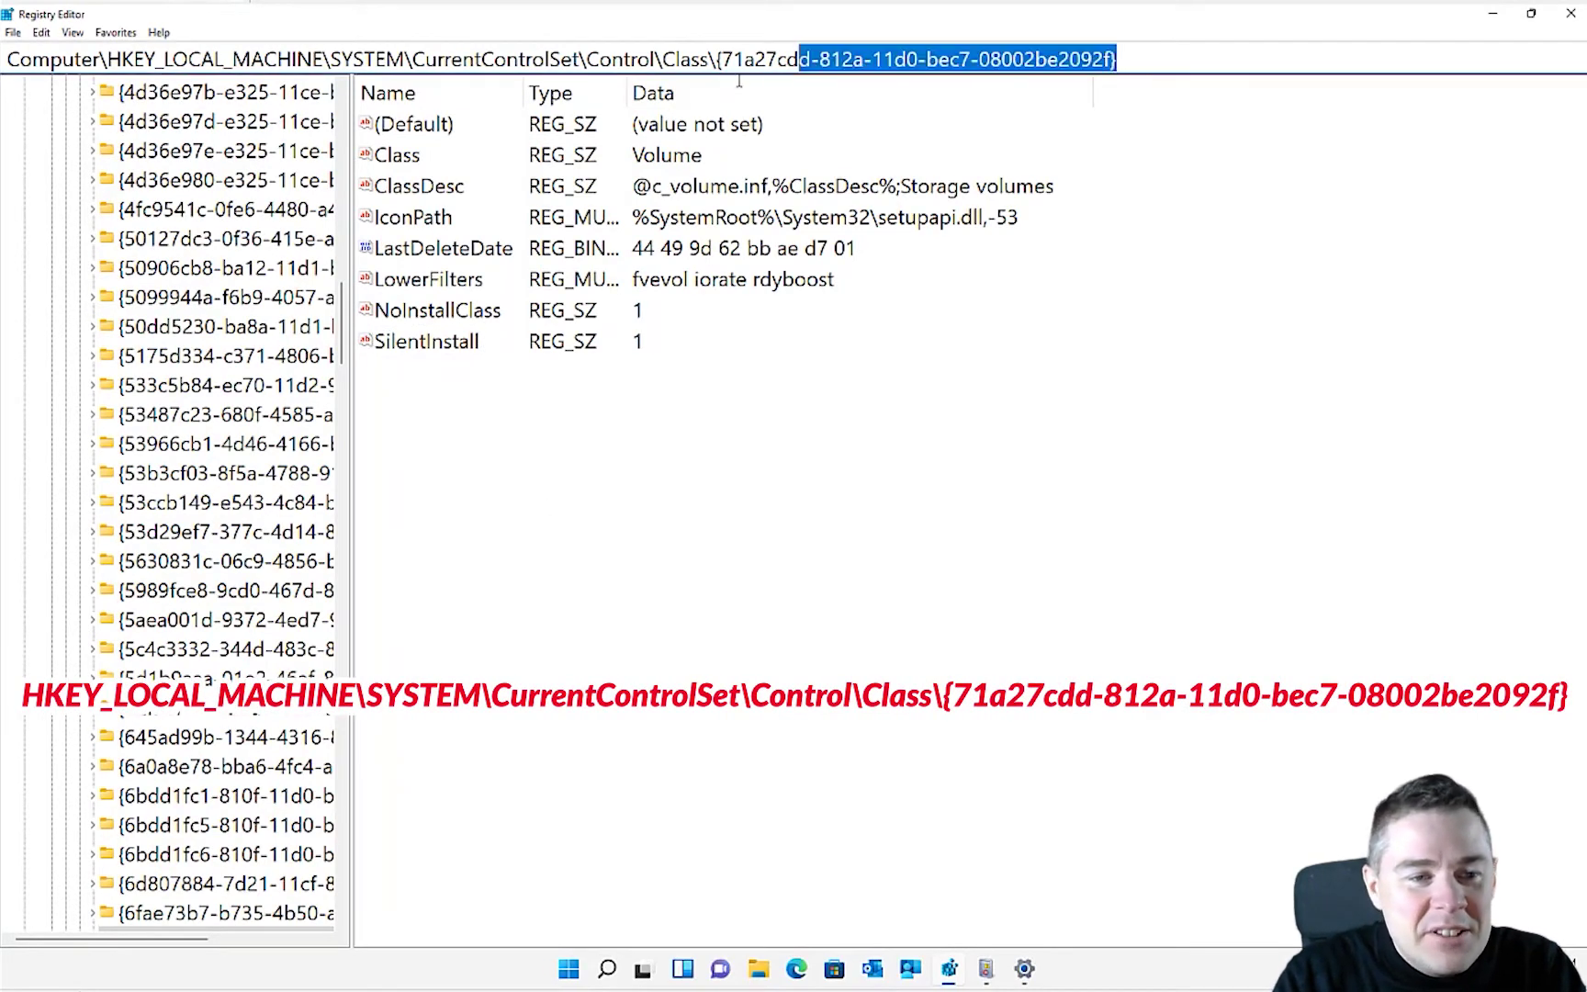
{"action": "left_click", "coordinate": [623, 459]}
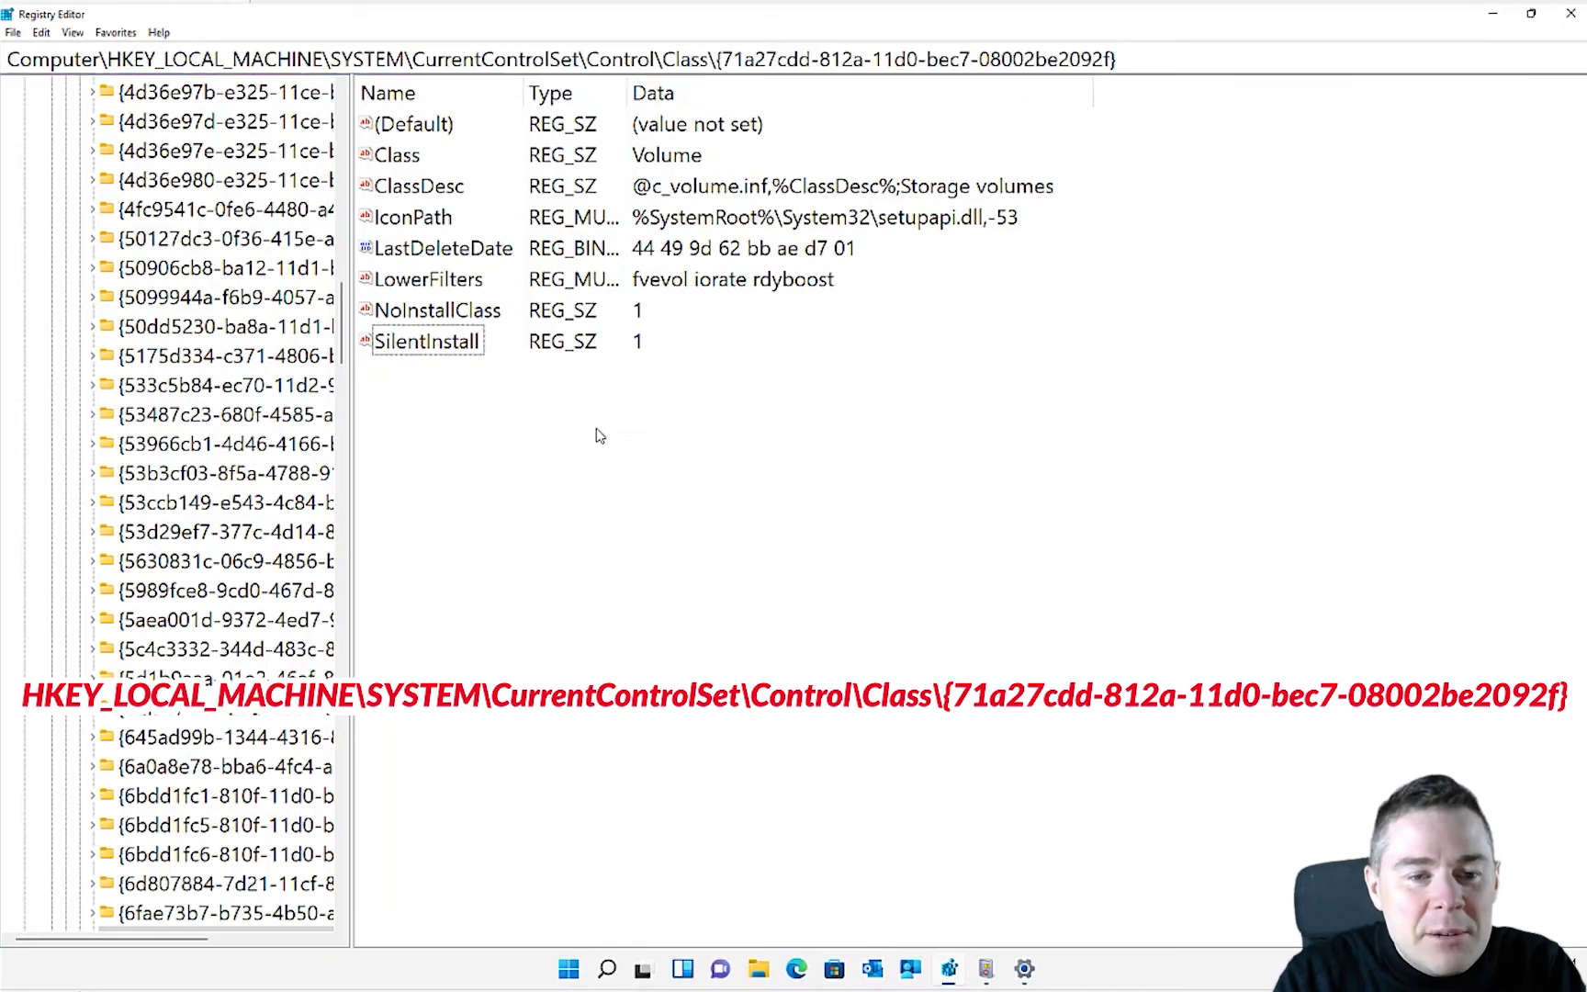
{"action": "left_click", "coordinate": [426, 284]}
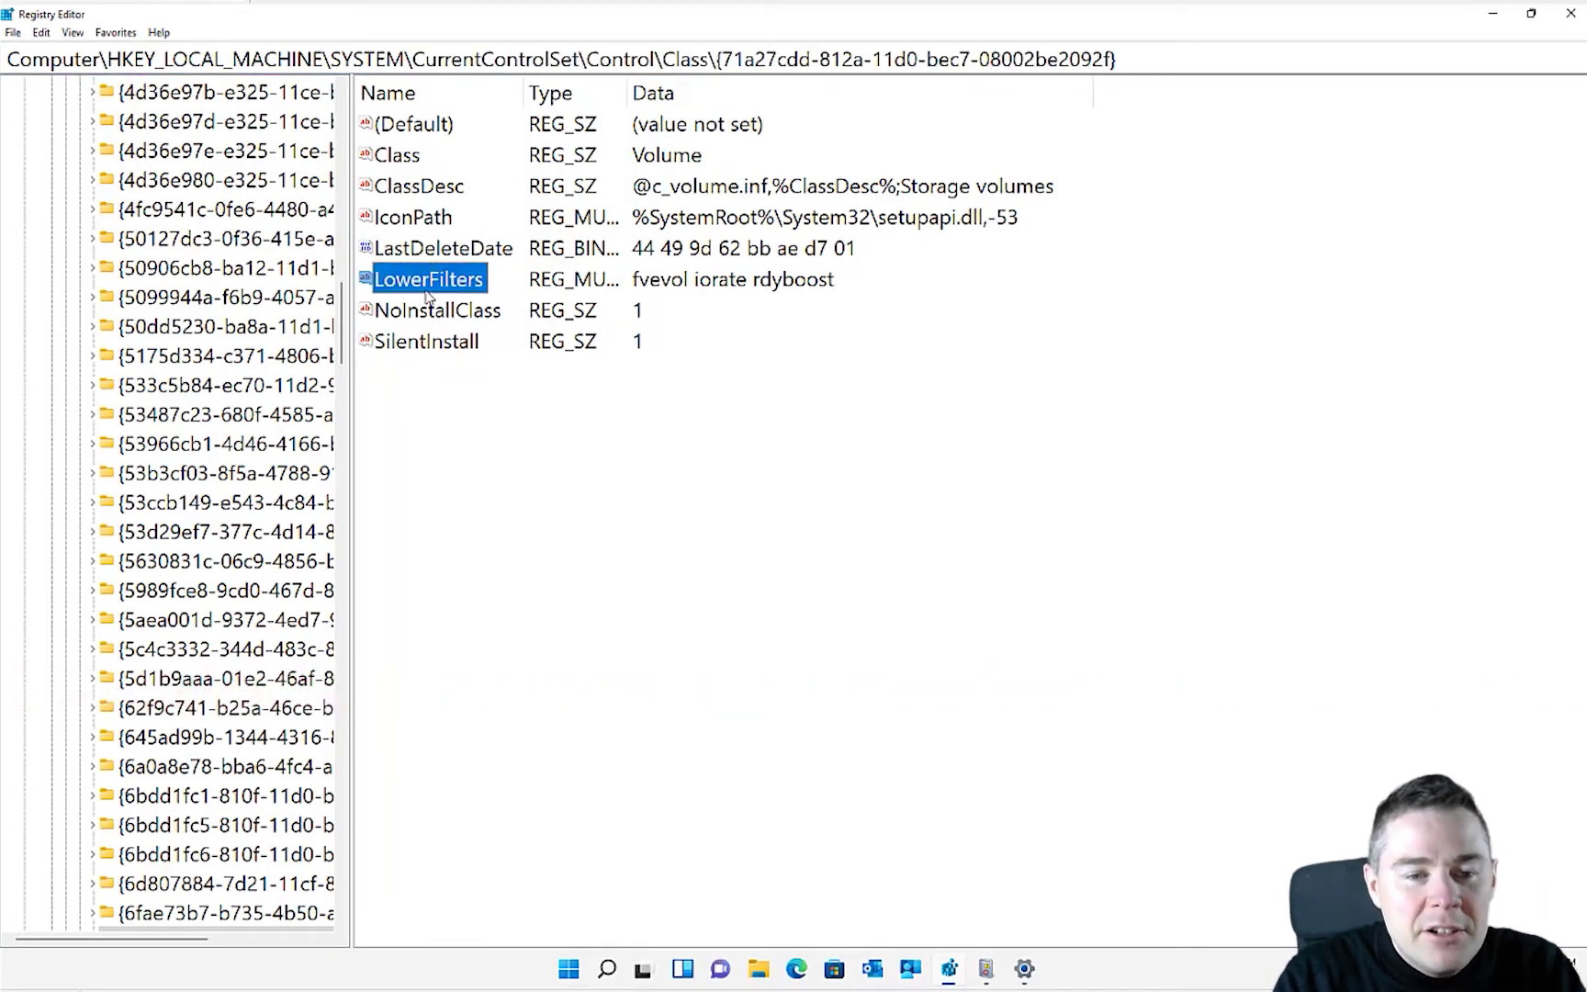
{"action": "right_click", "coordinate": [445, 409]}
{"action": "mouse_move", "coordinate": [490, 417]}
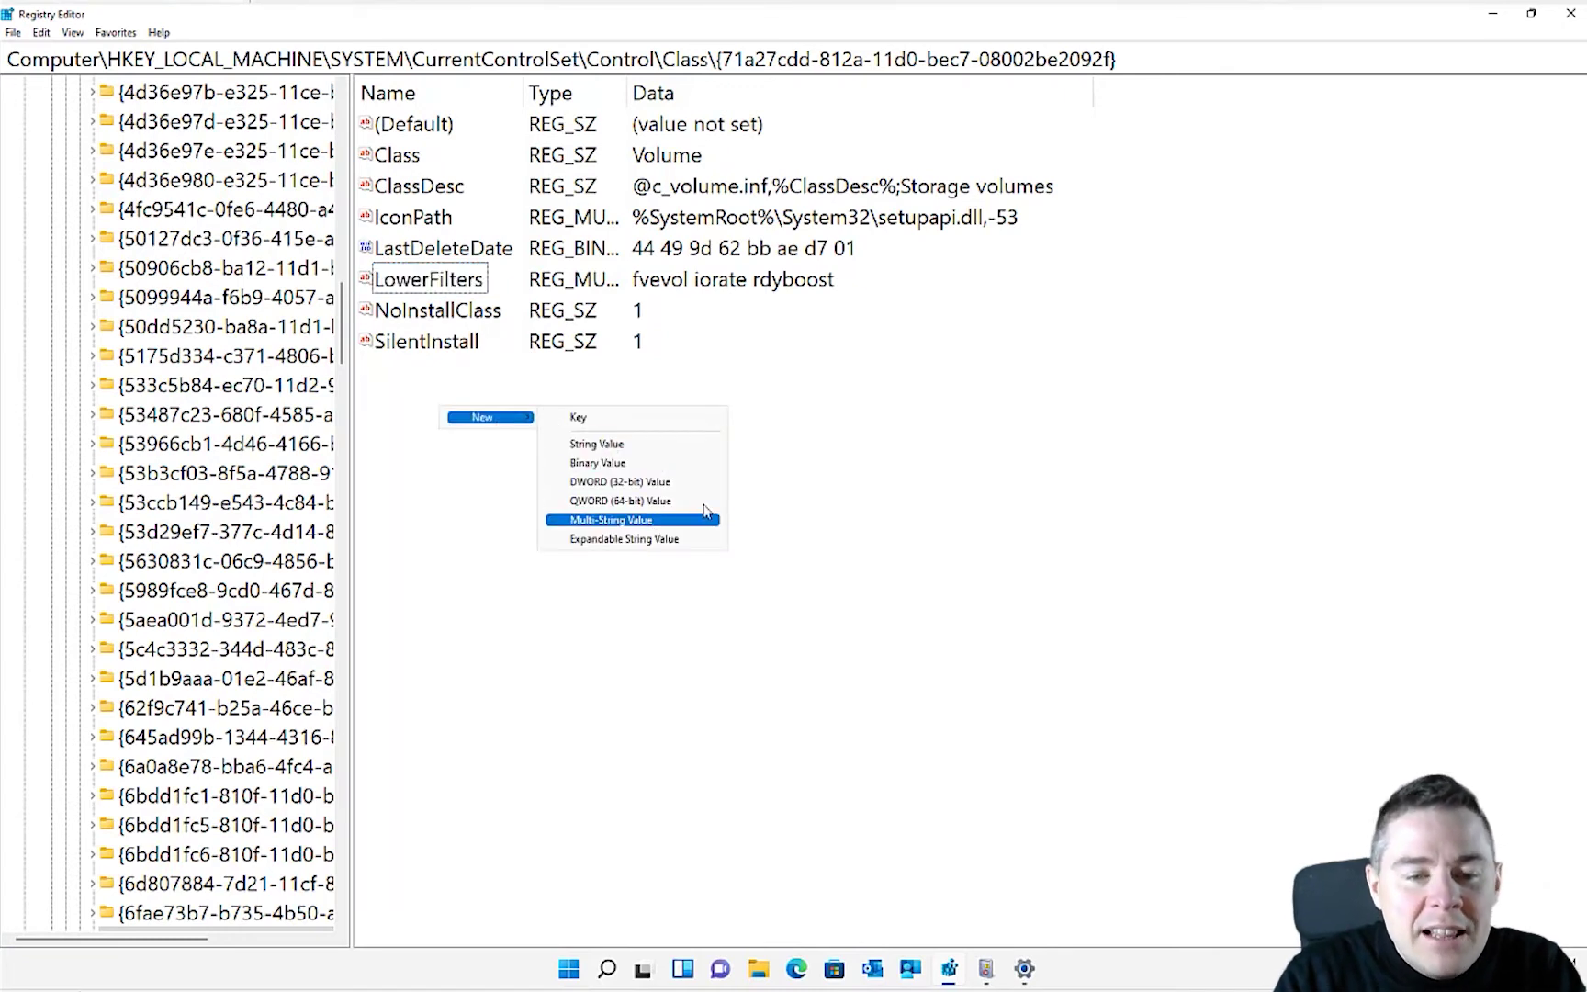
{"action": "left_click", "coordinate": [933, 476]}
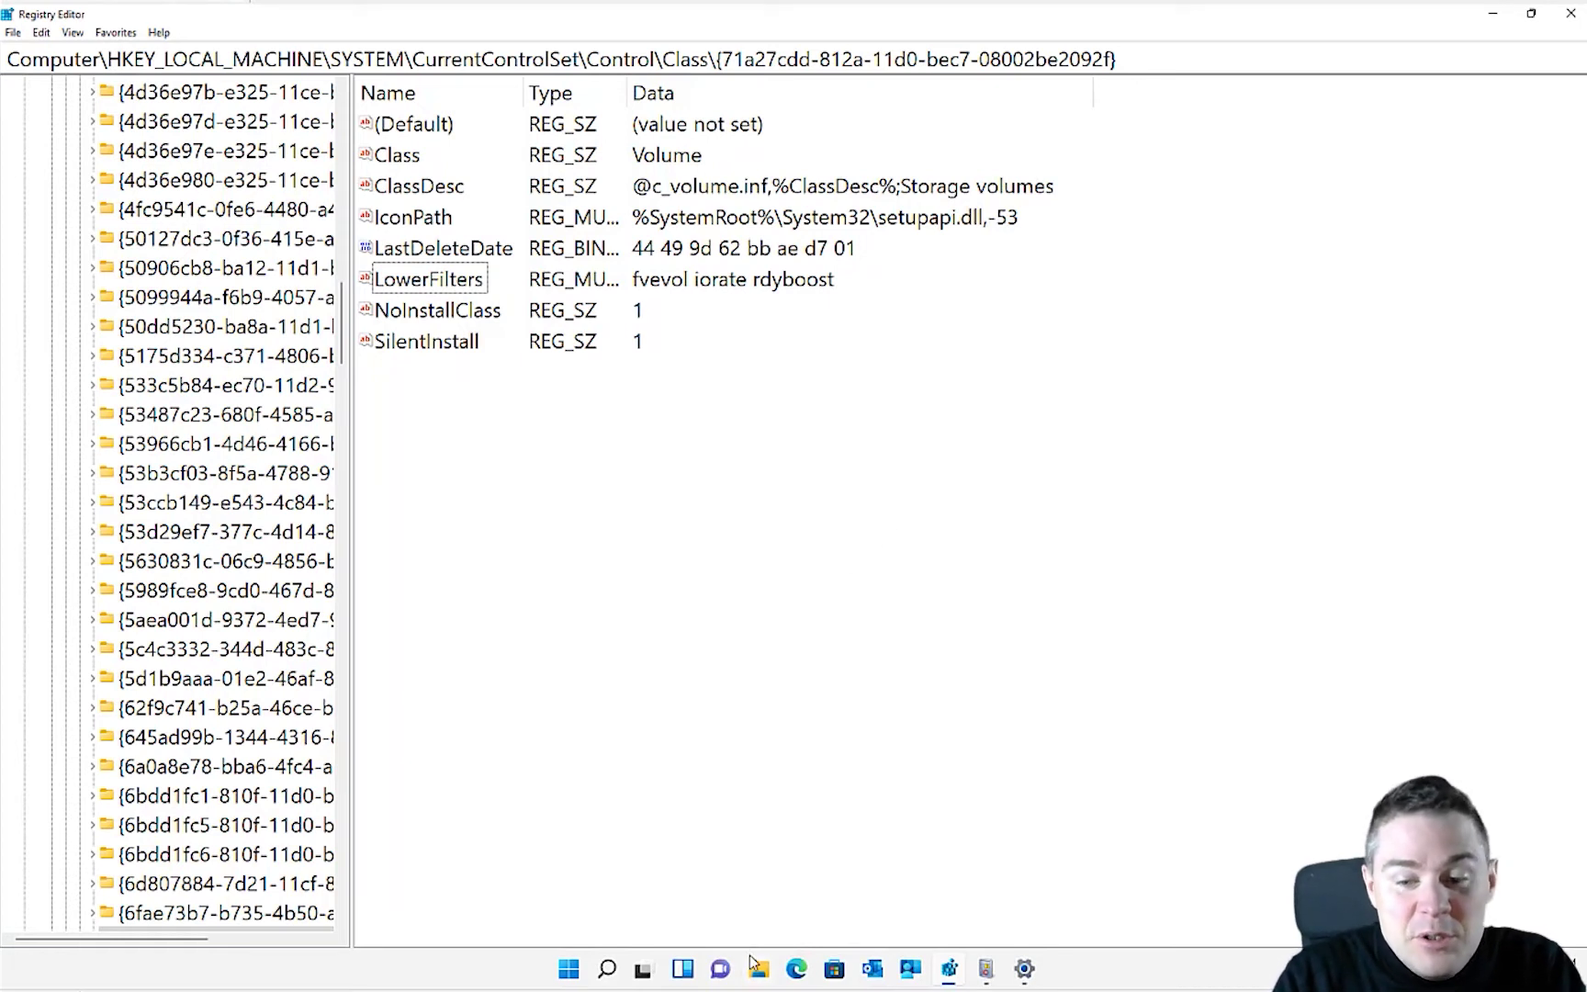
Minimize Registry Editor, Settings and Event Viewer to reveal the desktop
{"action": "left_click", "coordinate": [1493, 16]}
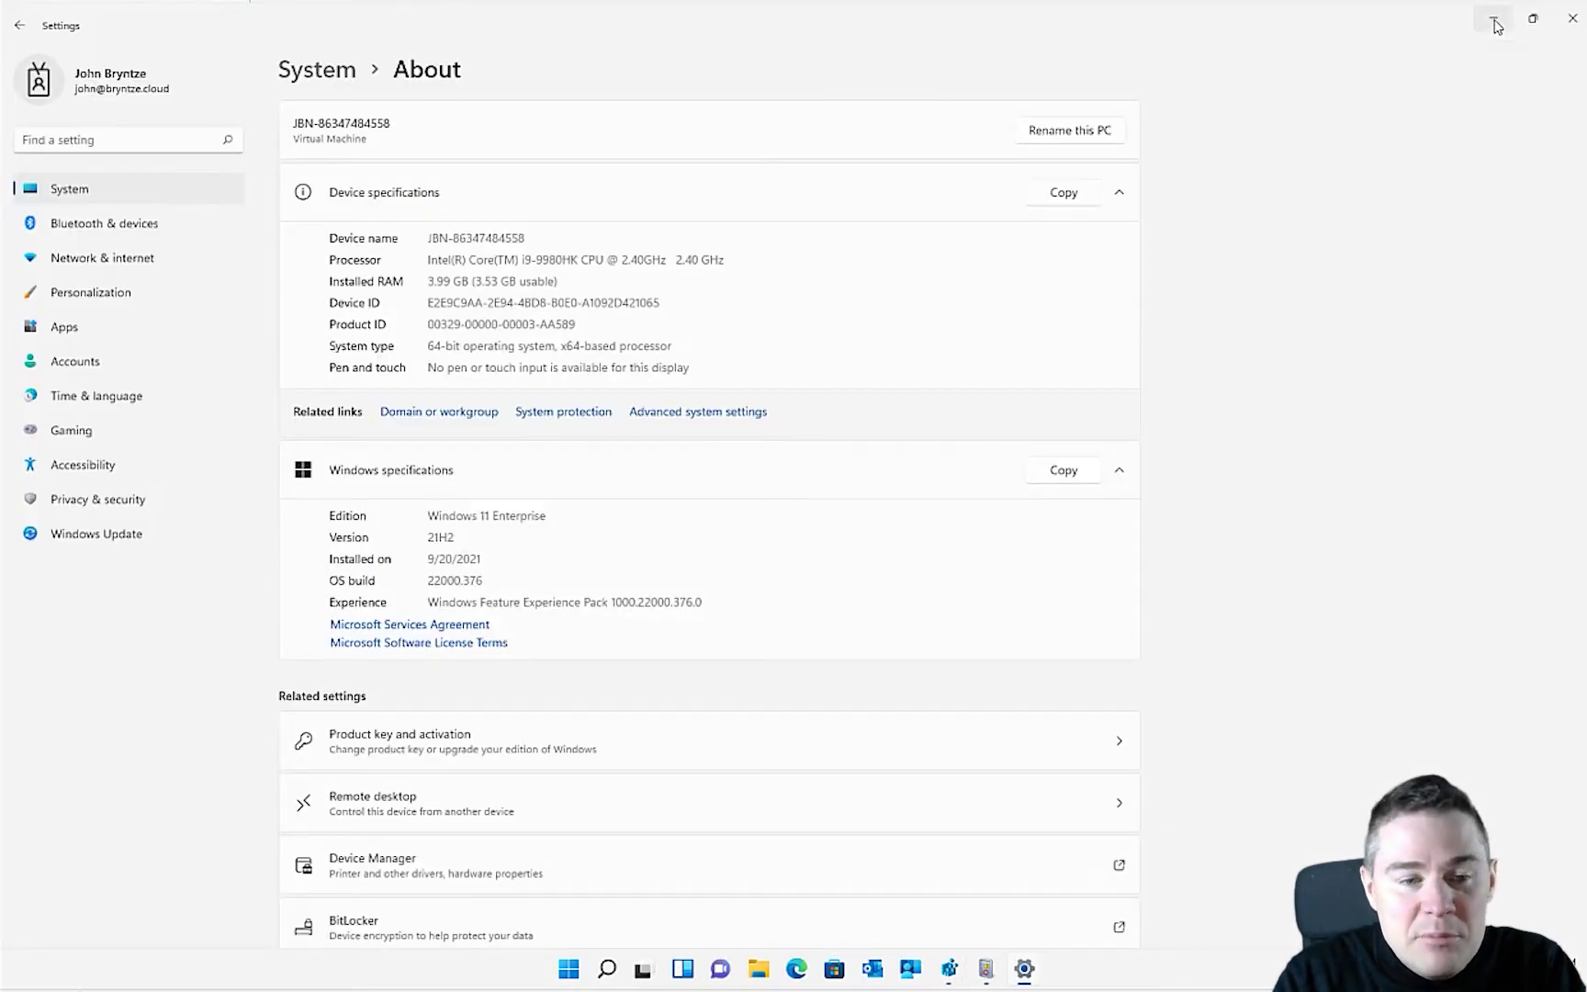
{"action": "left_click", "coordinate": [1493, 20]}
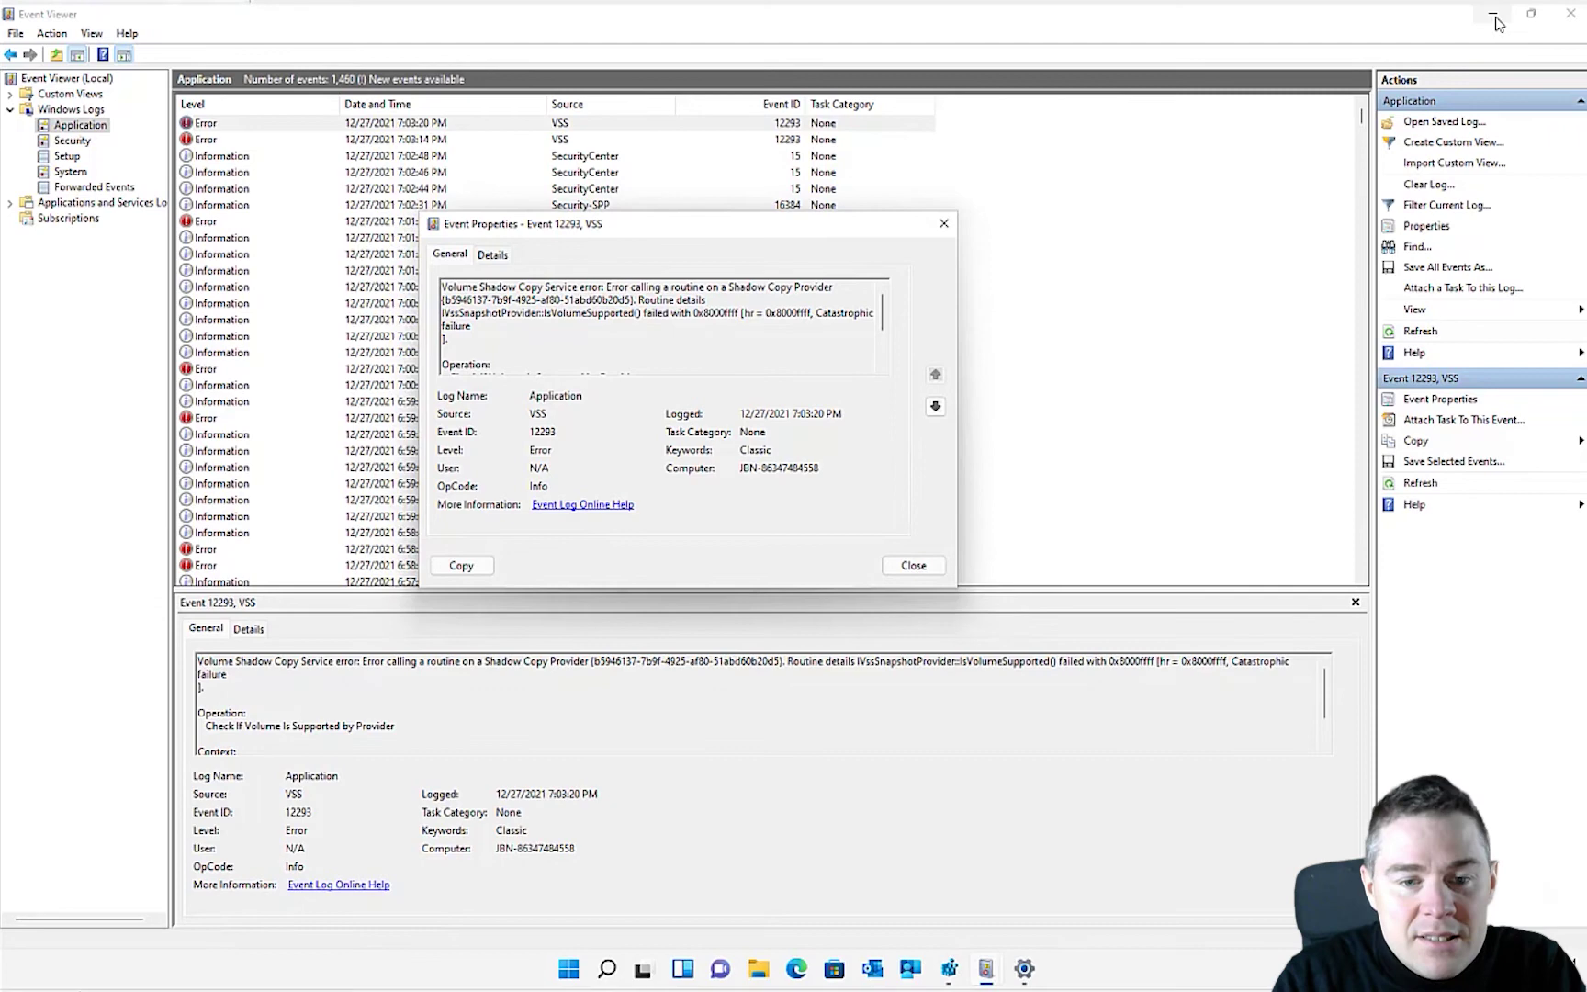
{"action": "left_click", "coordinate": [914, 566]}
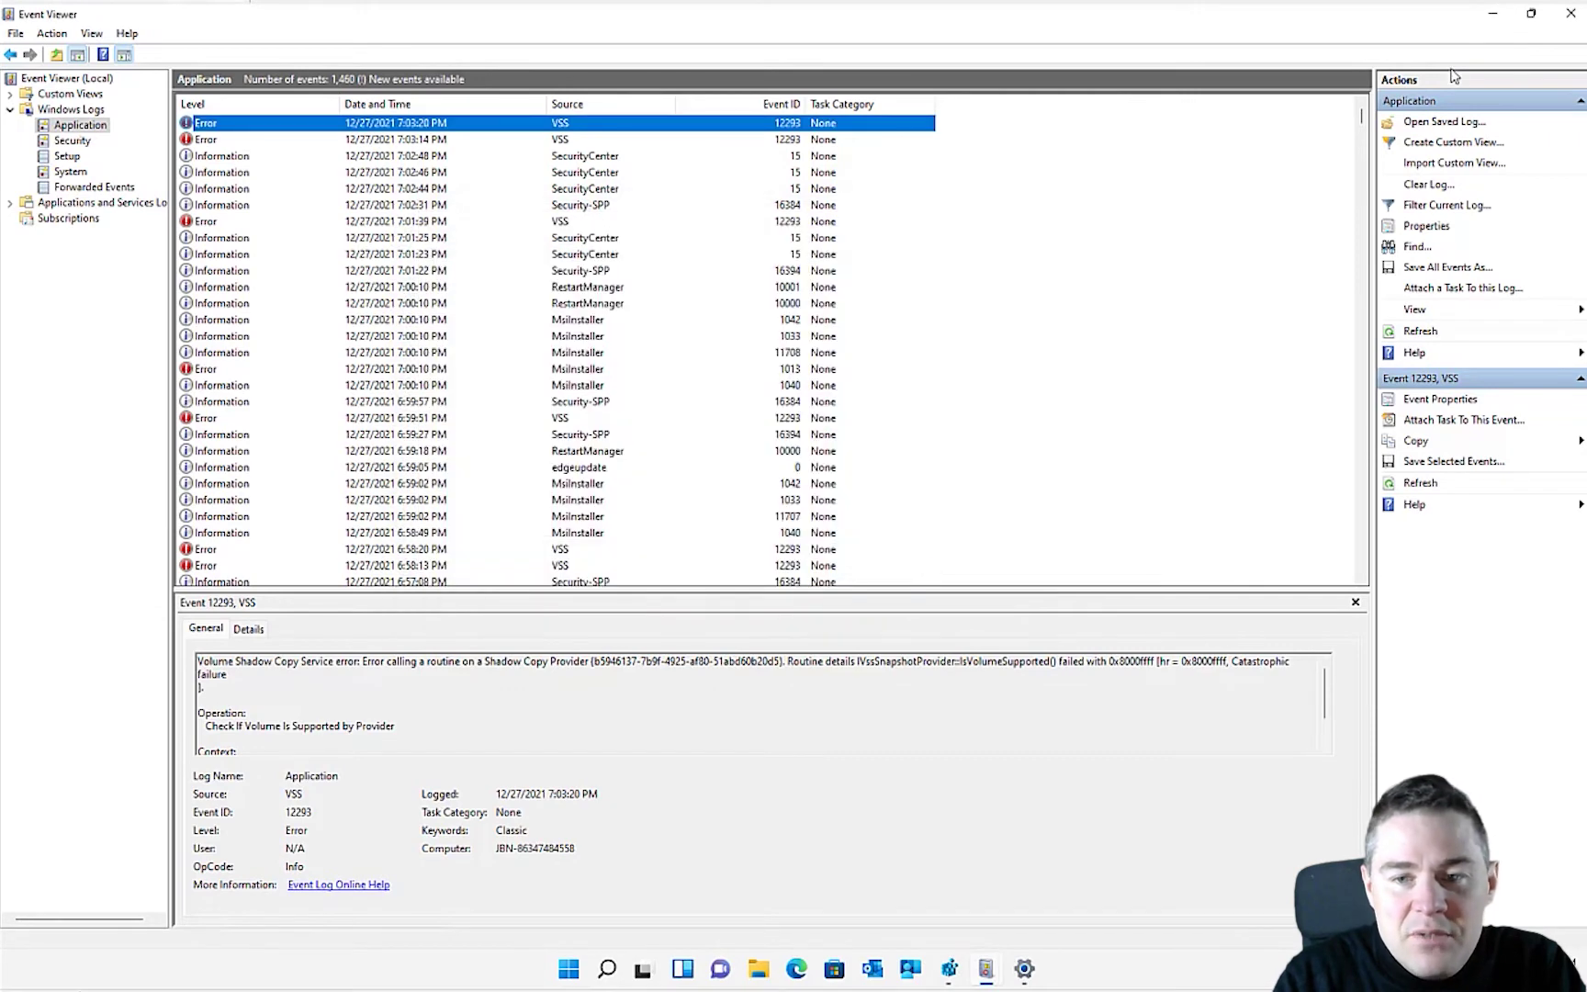
{"action": "left_click", "coordinate": [1494, 18]}
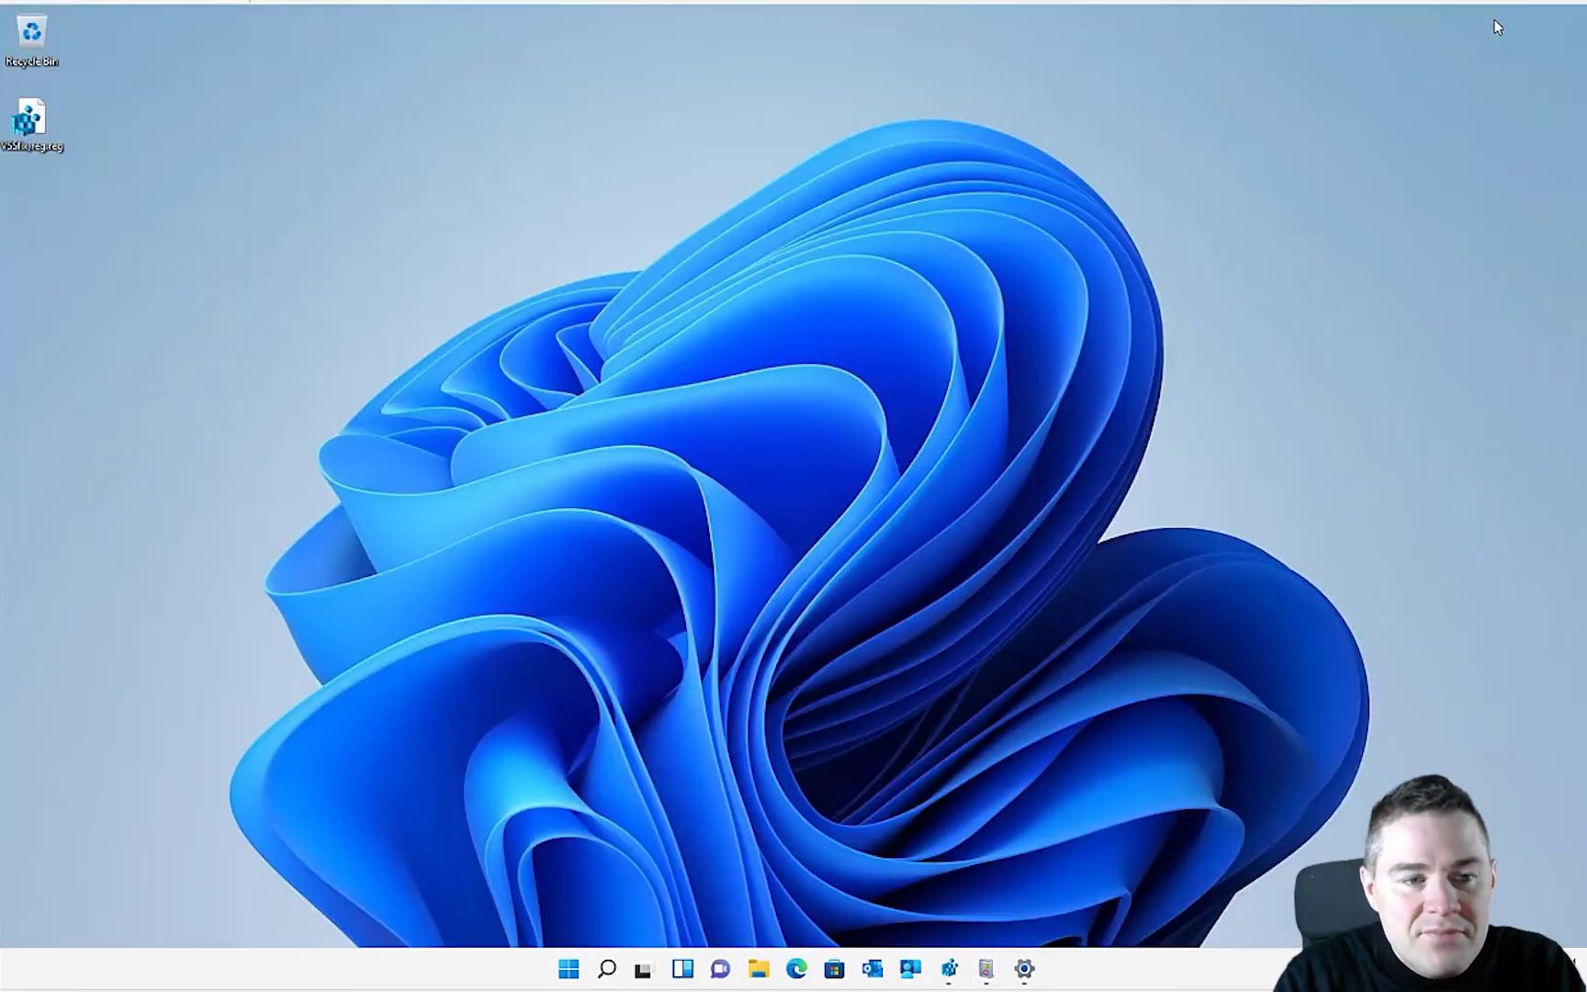
View VSSfix.reg in Notepad and highlight the UpperFilters name and its trailing hex bytes
{"action": "right_click", "coordinate": [38, 134]}
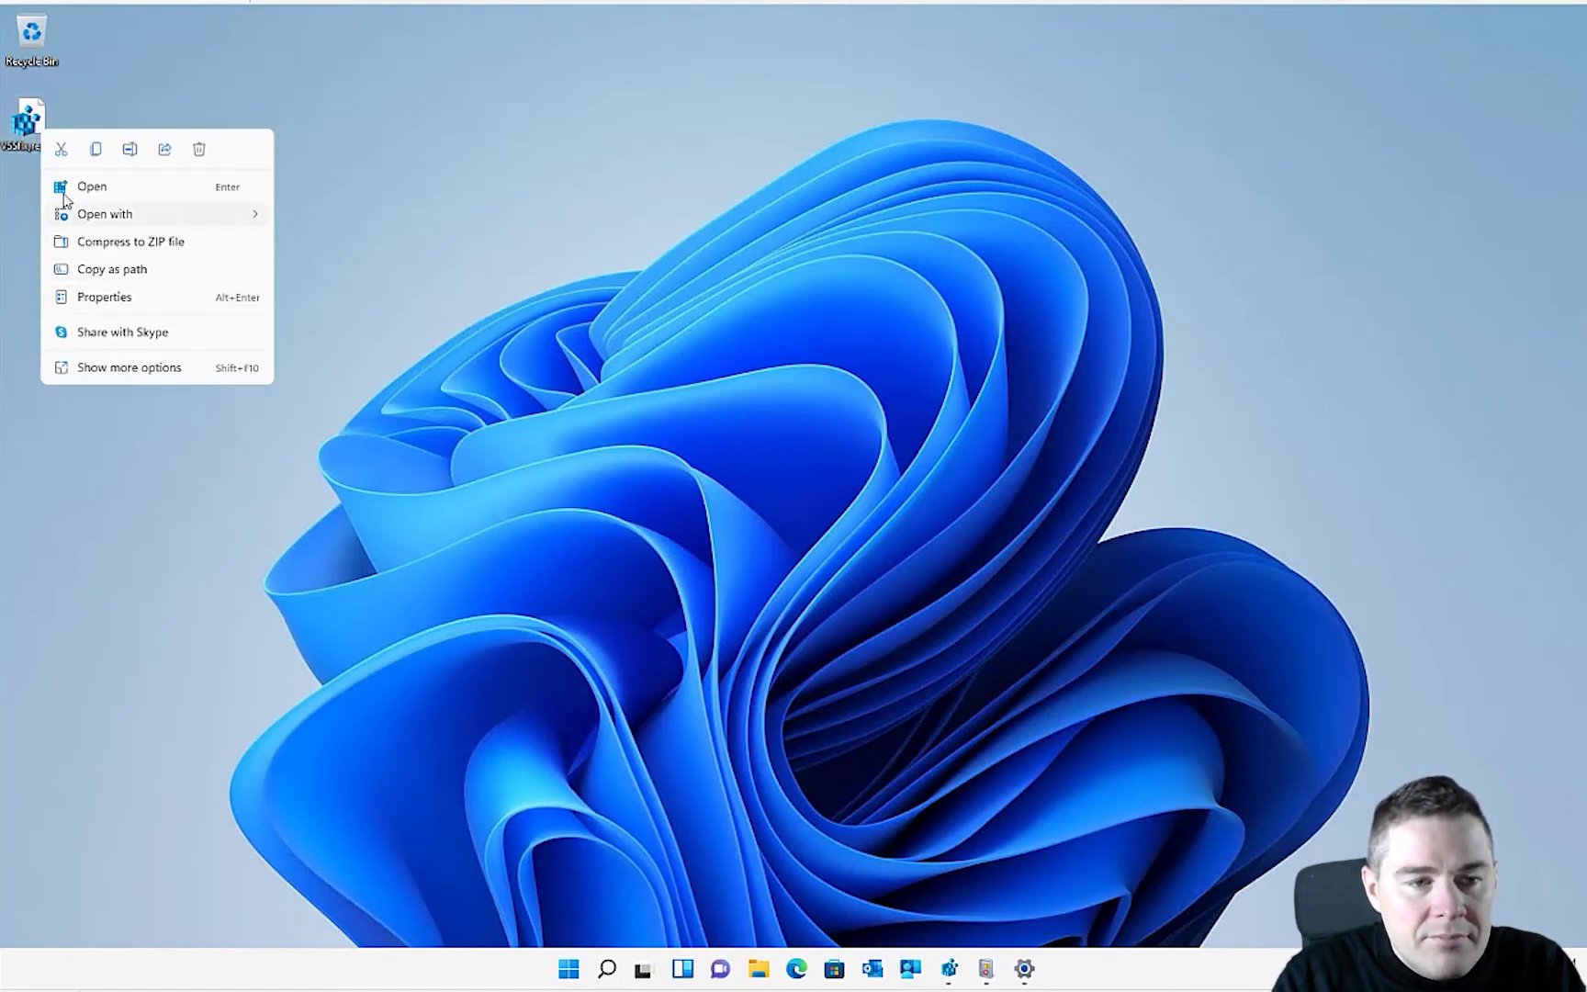
{"action": "right_click", "coordinate": [27, 122]}
{"action": "mouse_move", "coordinate": [96, 200]}
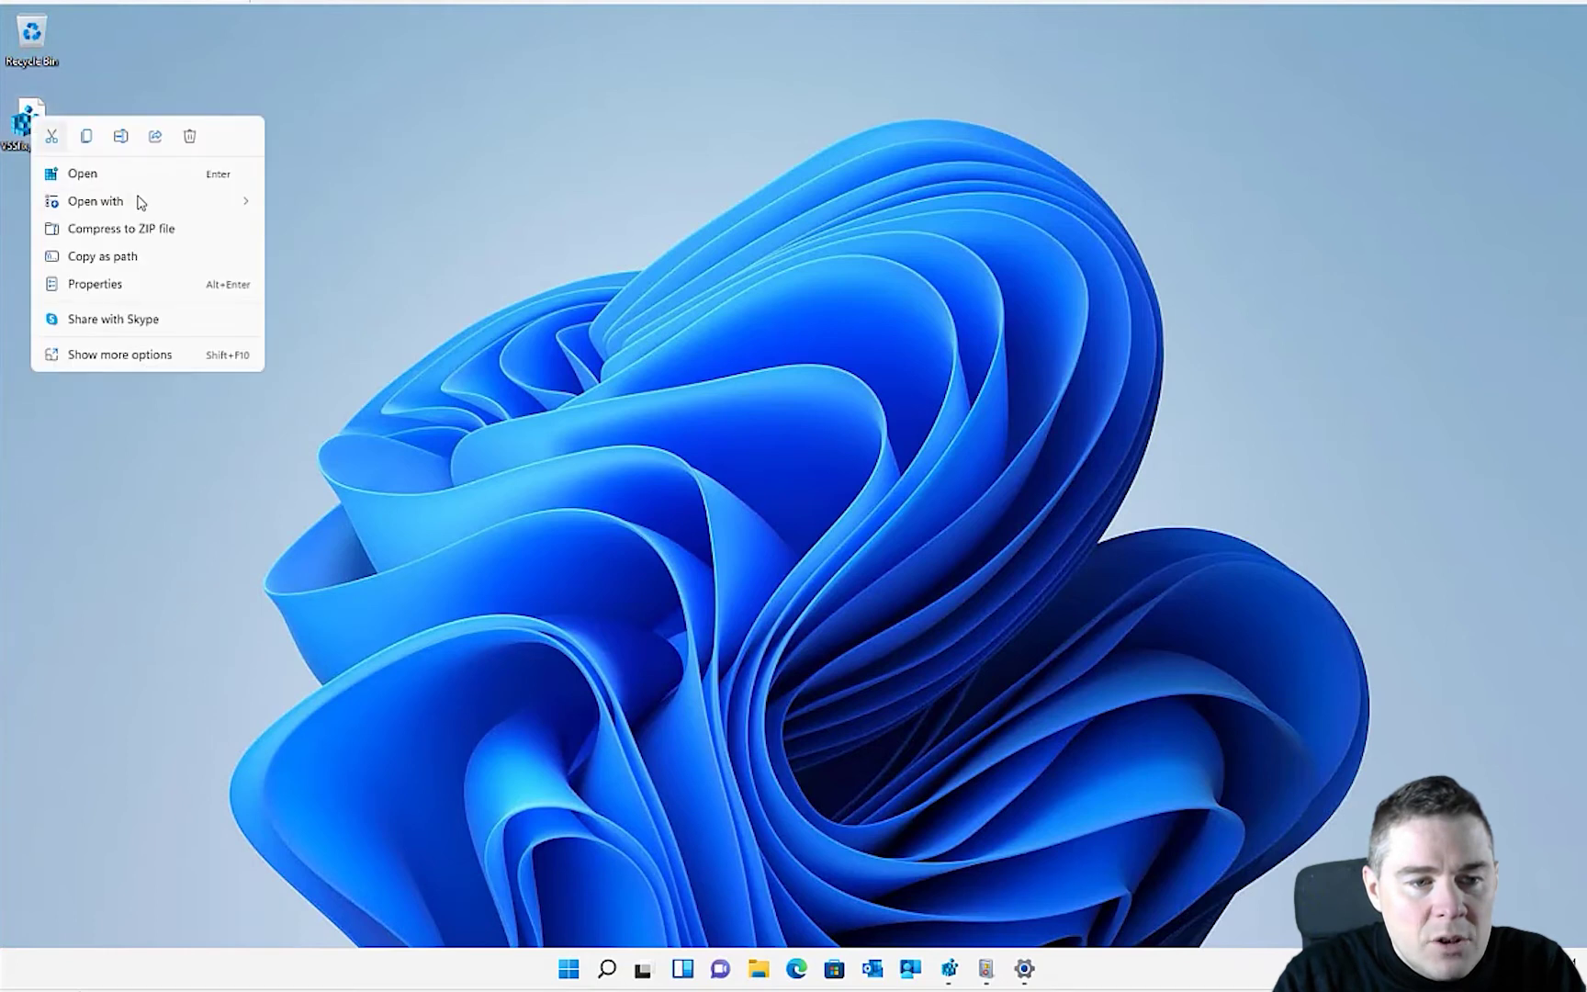
{"action": "left_click", "coordinate": [329, 211]}
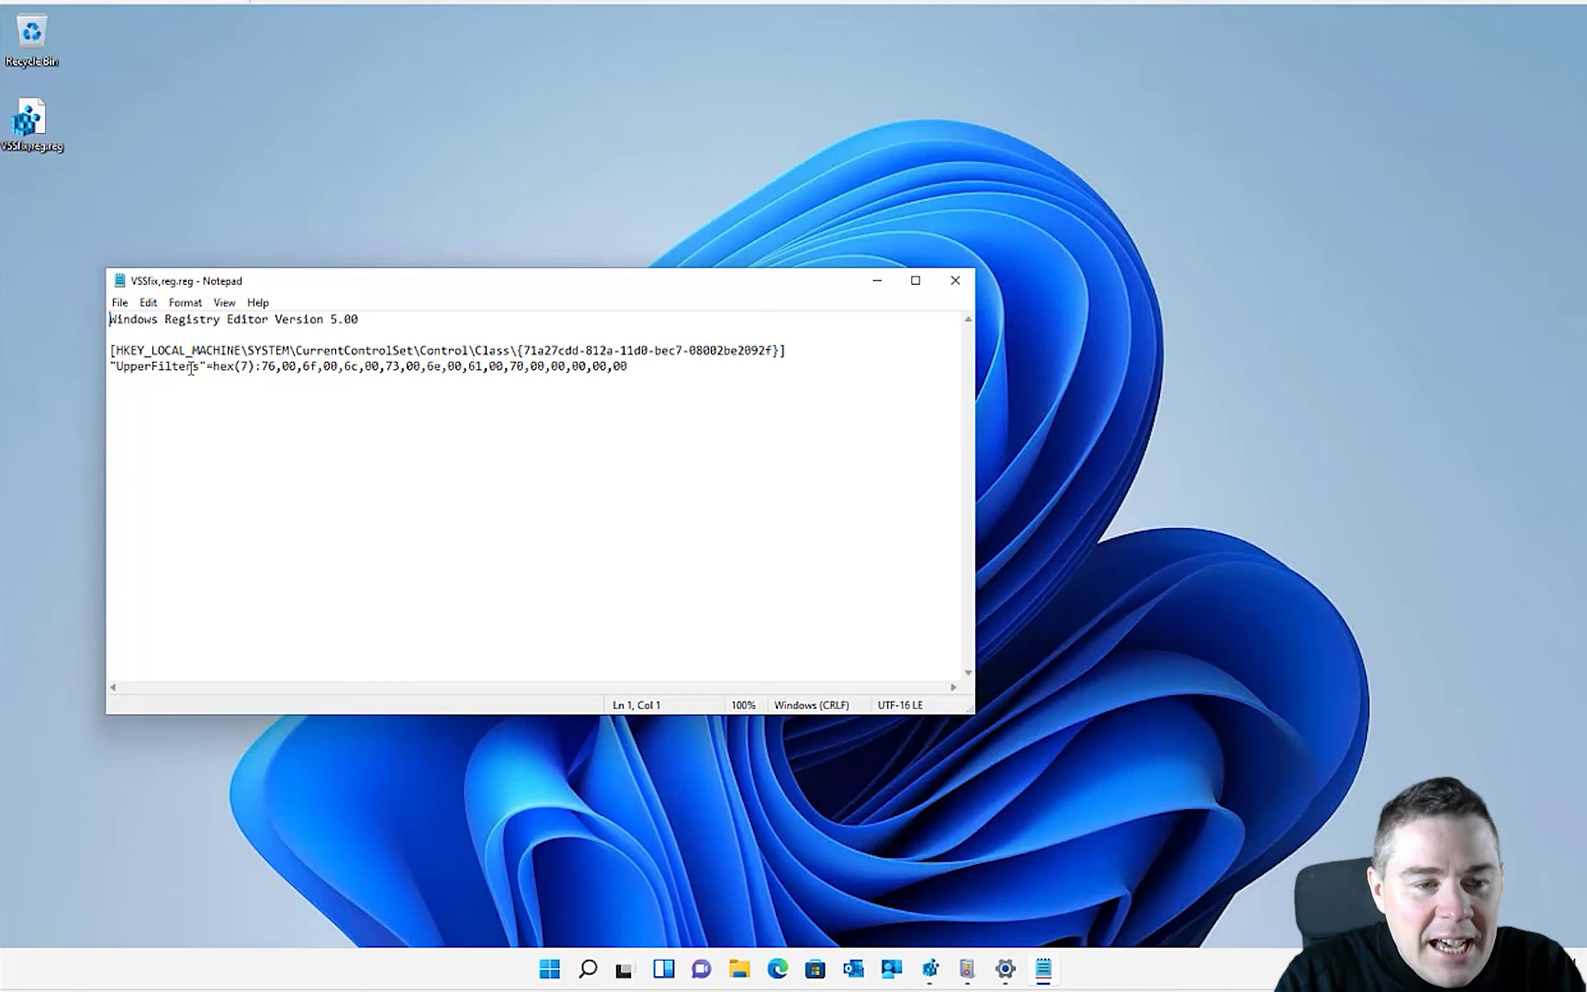
{"action": "left_click_drag", "start_coordinate": [196, 368], "coordinate": [120, 370]}
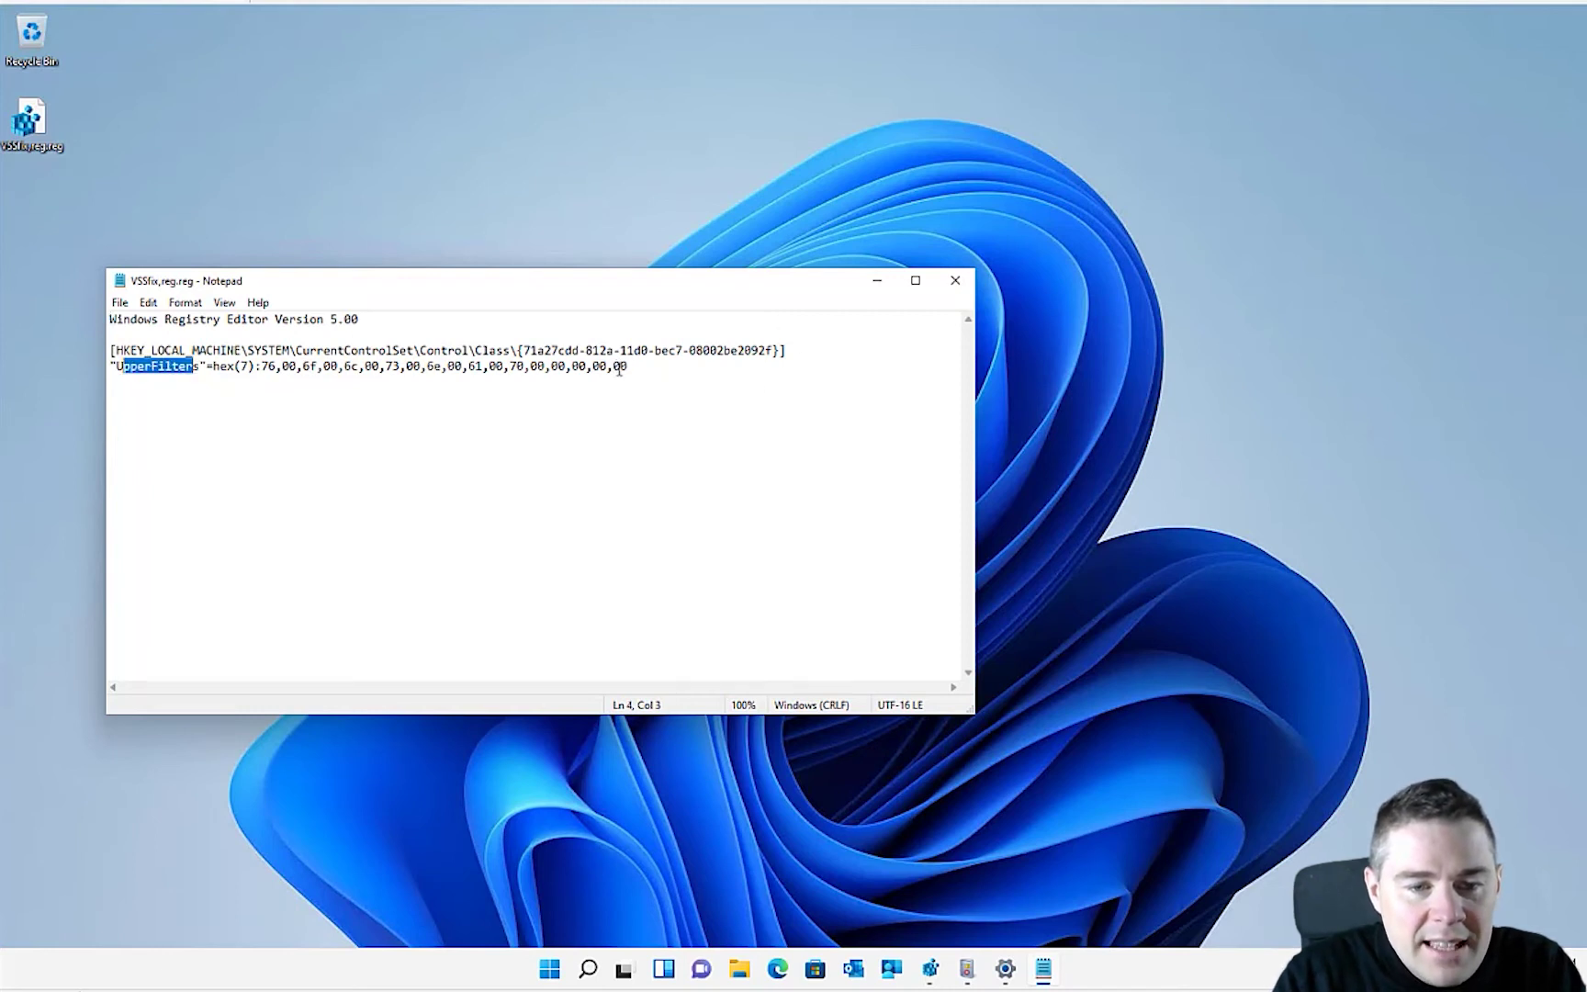
{"action": "left_click_drag", "start_coordinate": [618, 369], "coordinate": [492, 370]}
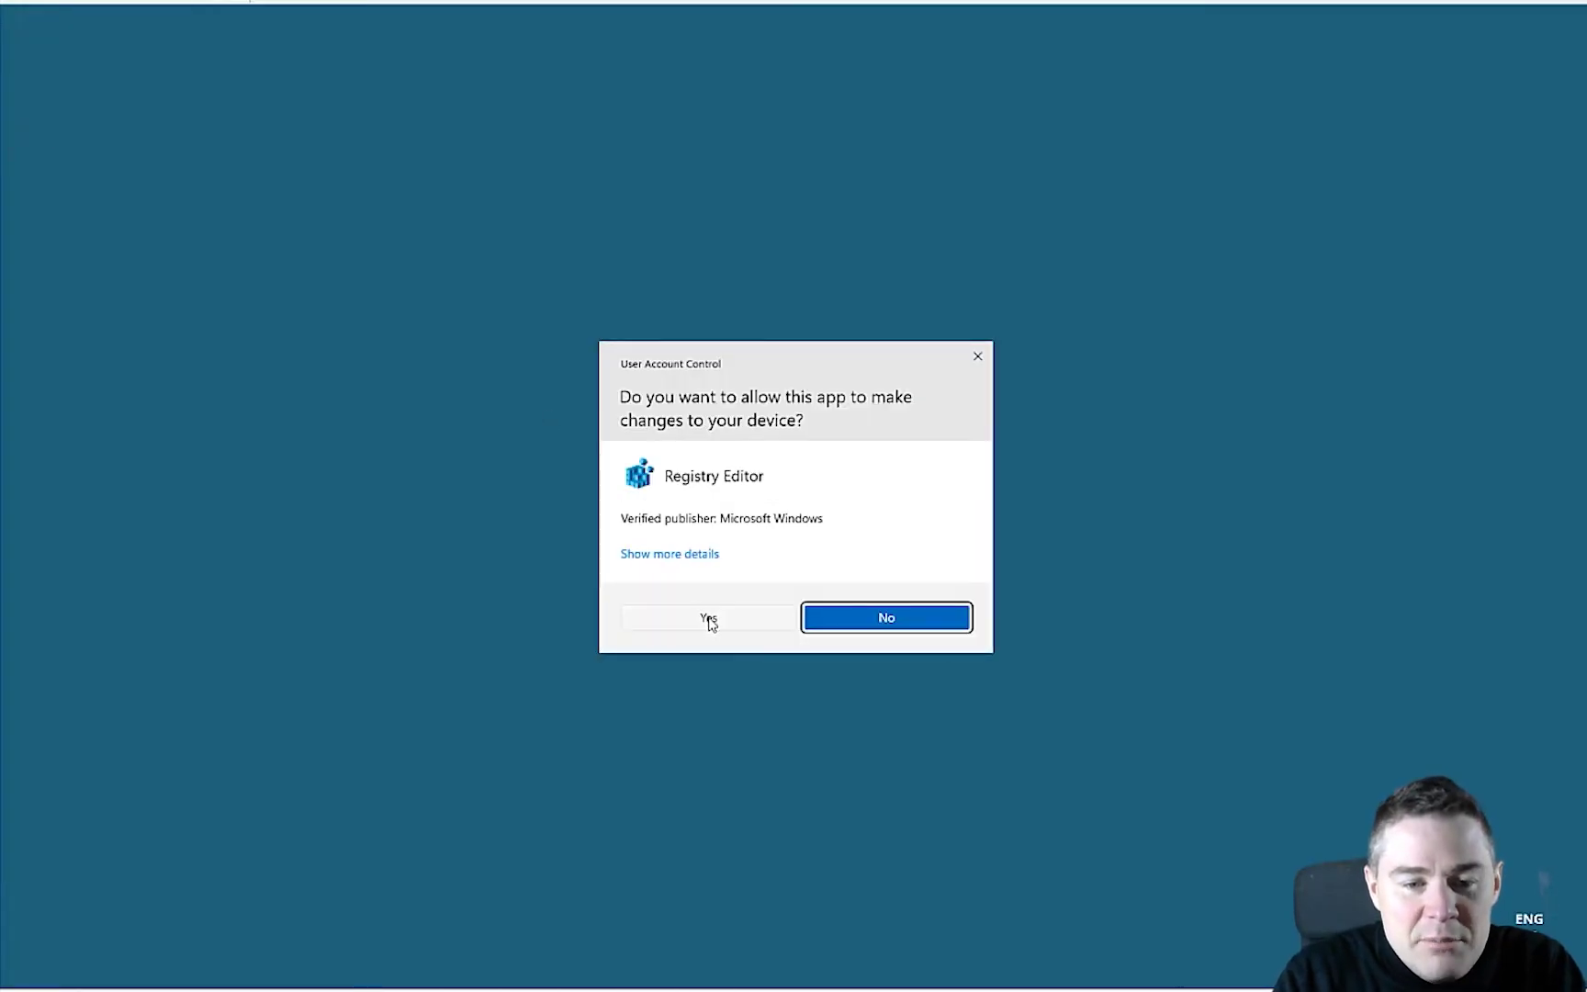
Accept UAC and the warning to merge VSSfix.reg, then acknowledge the success message
{"action": "left_click", "coordinate": [709, 621]}
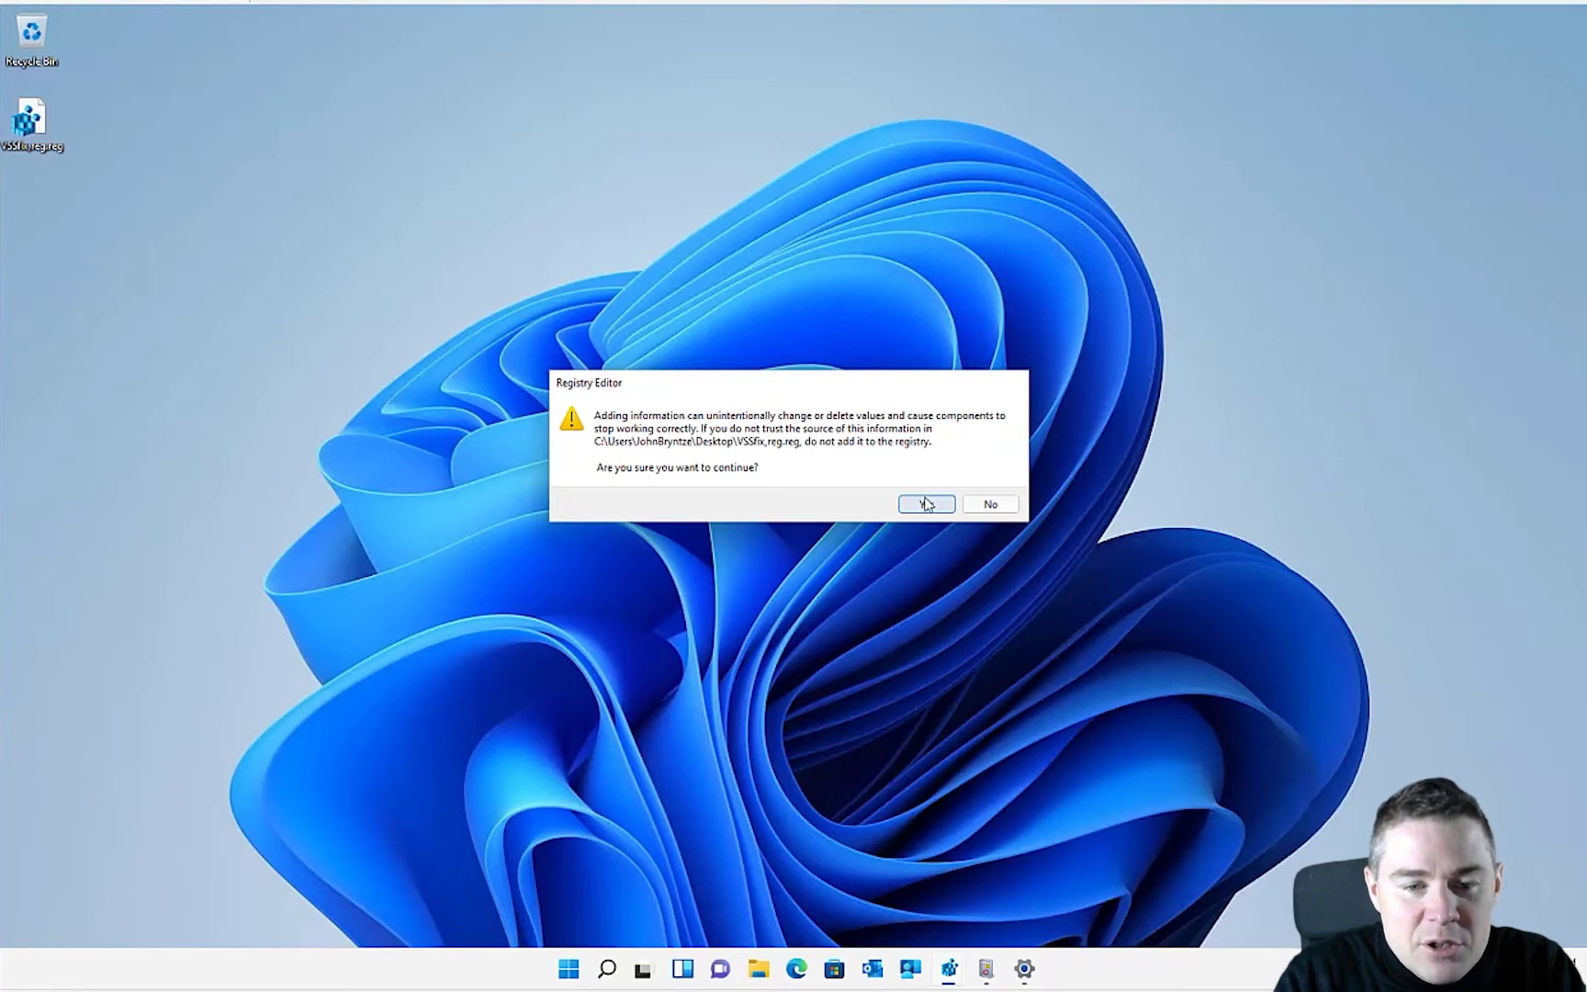
{"action": "left_click", "coordinate": [926, 505]}
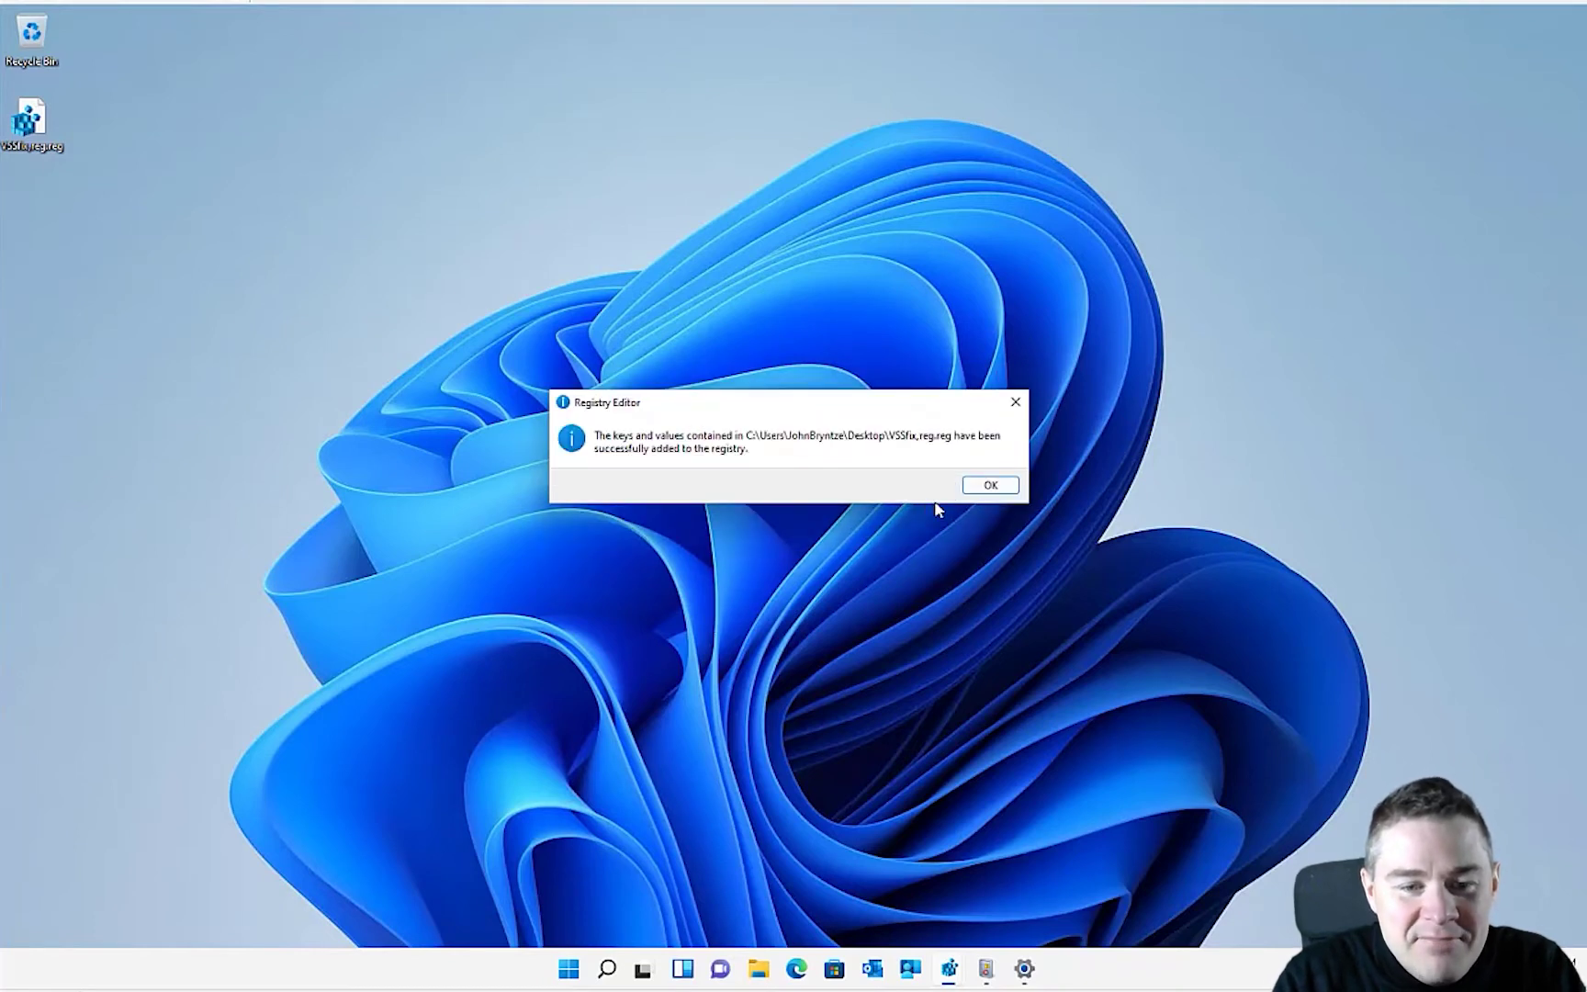
{"action": "left_click", "coordinate": [1001, 490]}
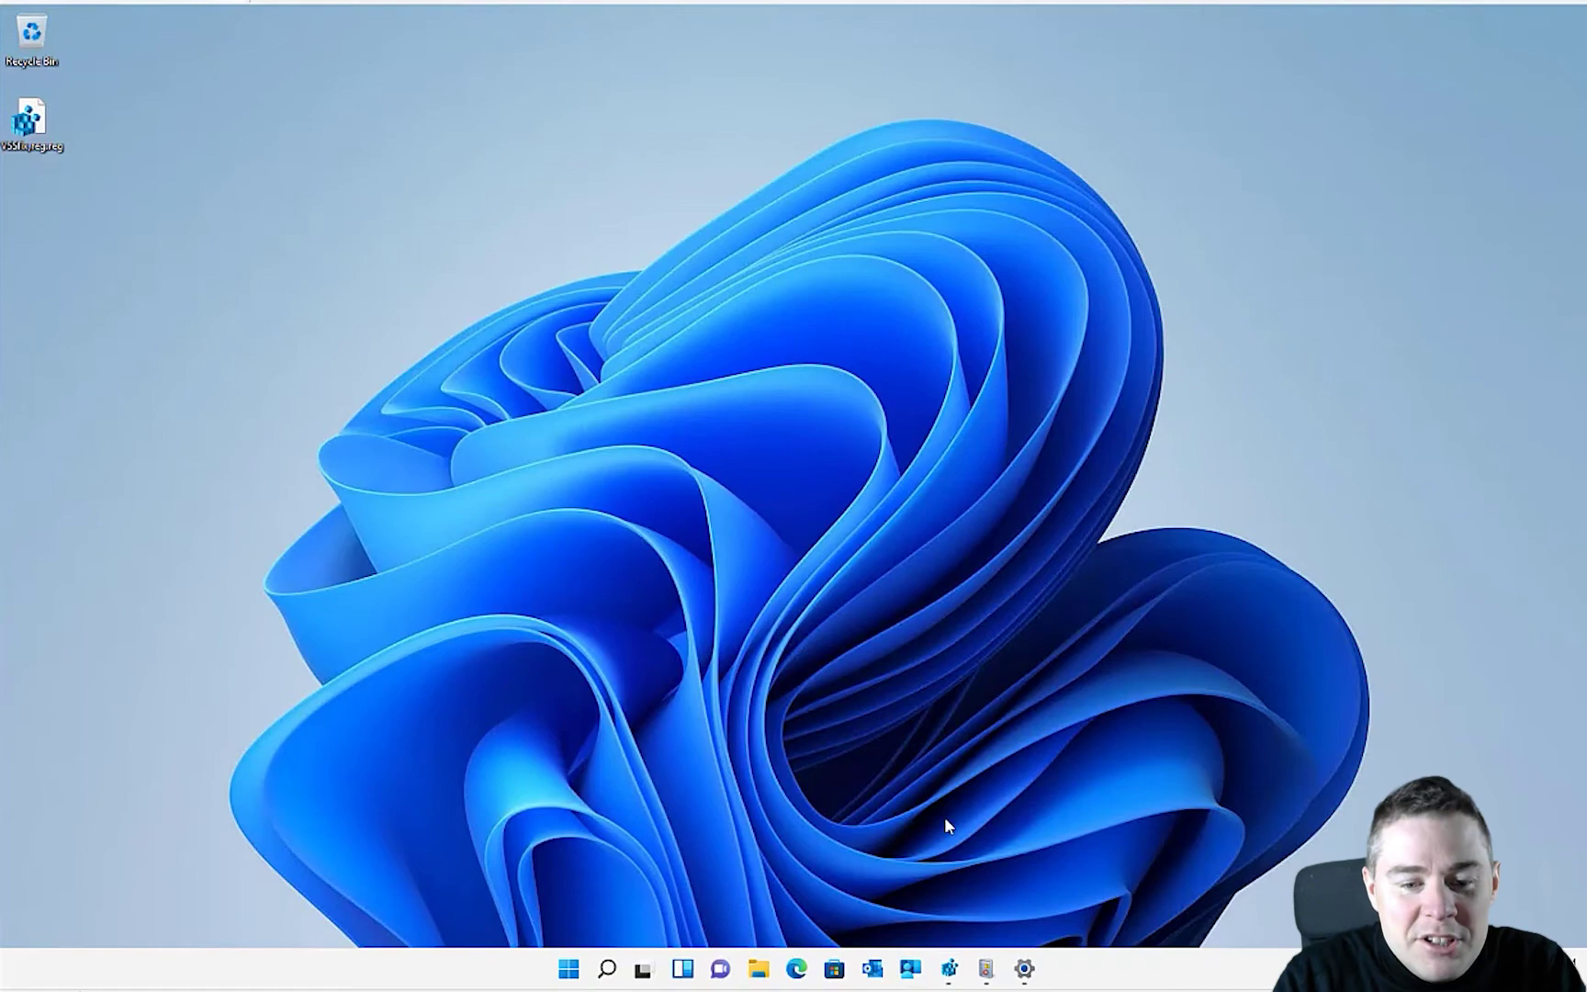
Confirm UpperFilters shows volsnap with the Type column widened, then close Registry Editor
{"action": "left_click", "coordinate": [951, 970]}
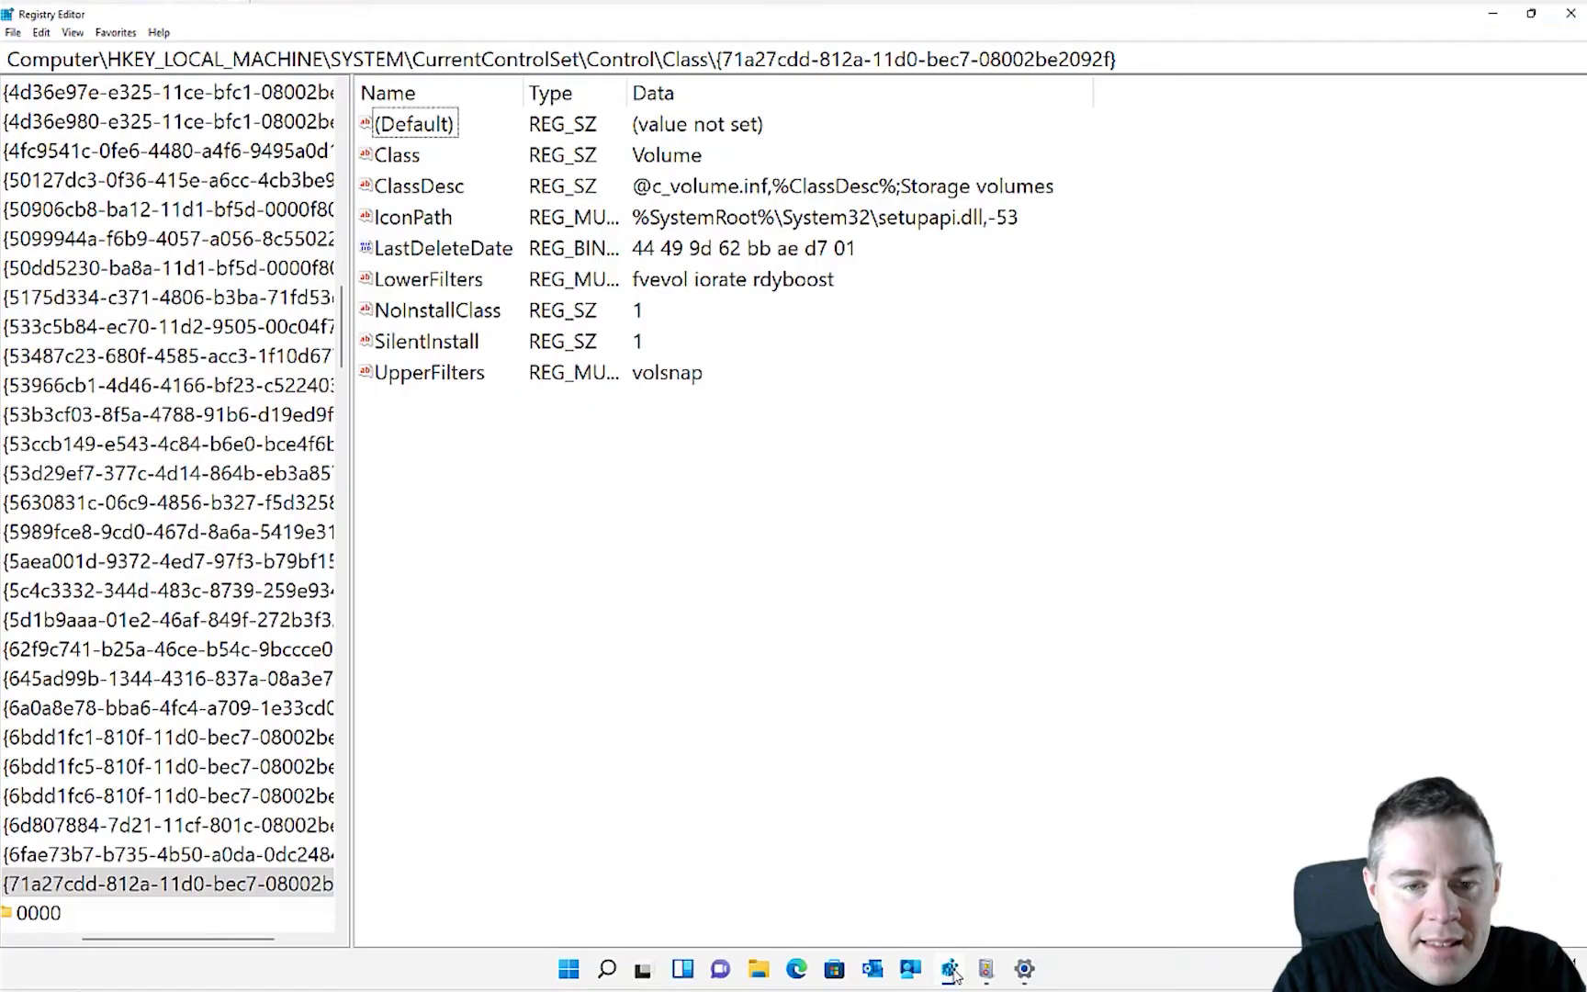
{"action": "left_click", "coordinate": [446, 382]}
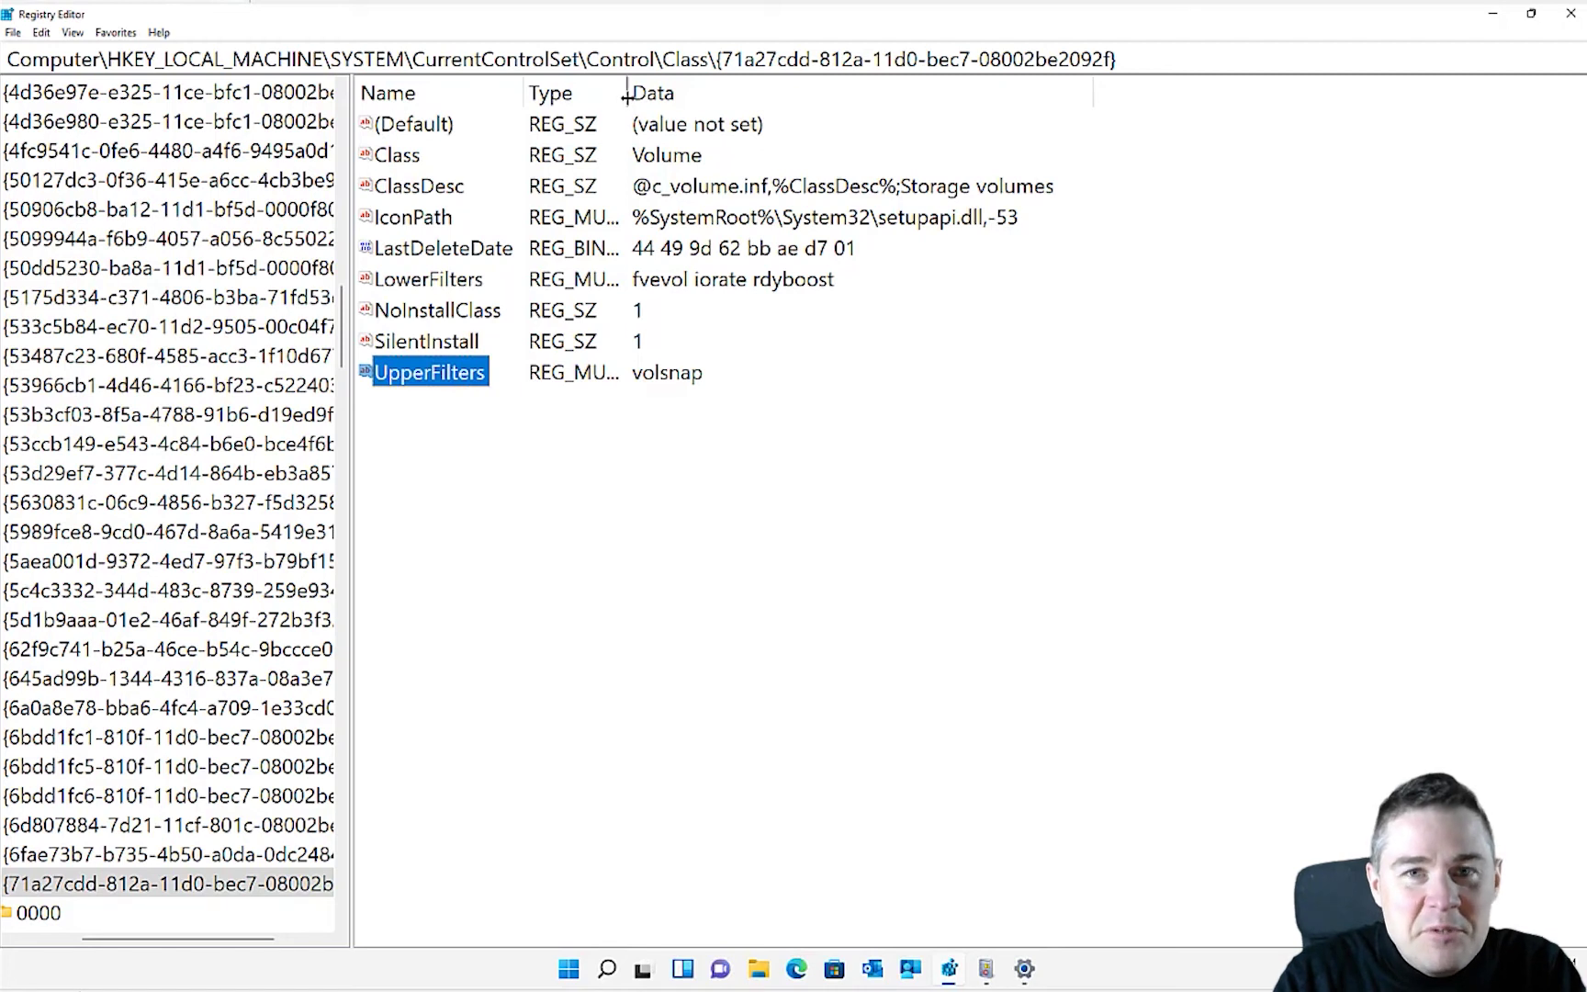
{"action": "left_click_drag", "start_coordinate": [627, 94], "coordinate": [707, 95]}
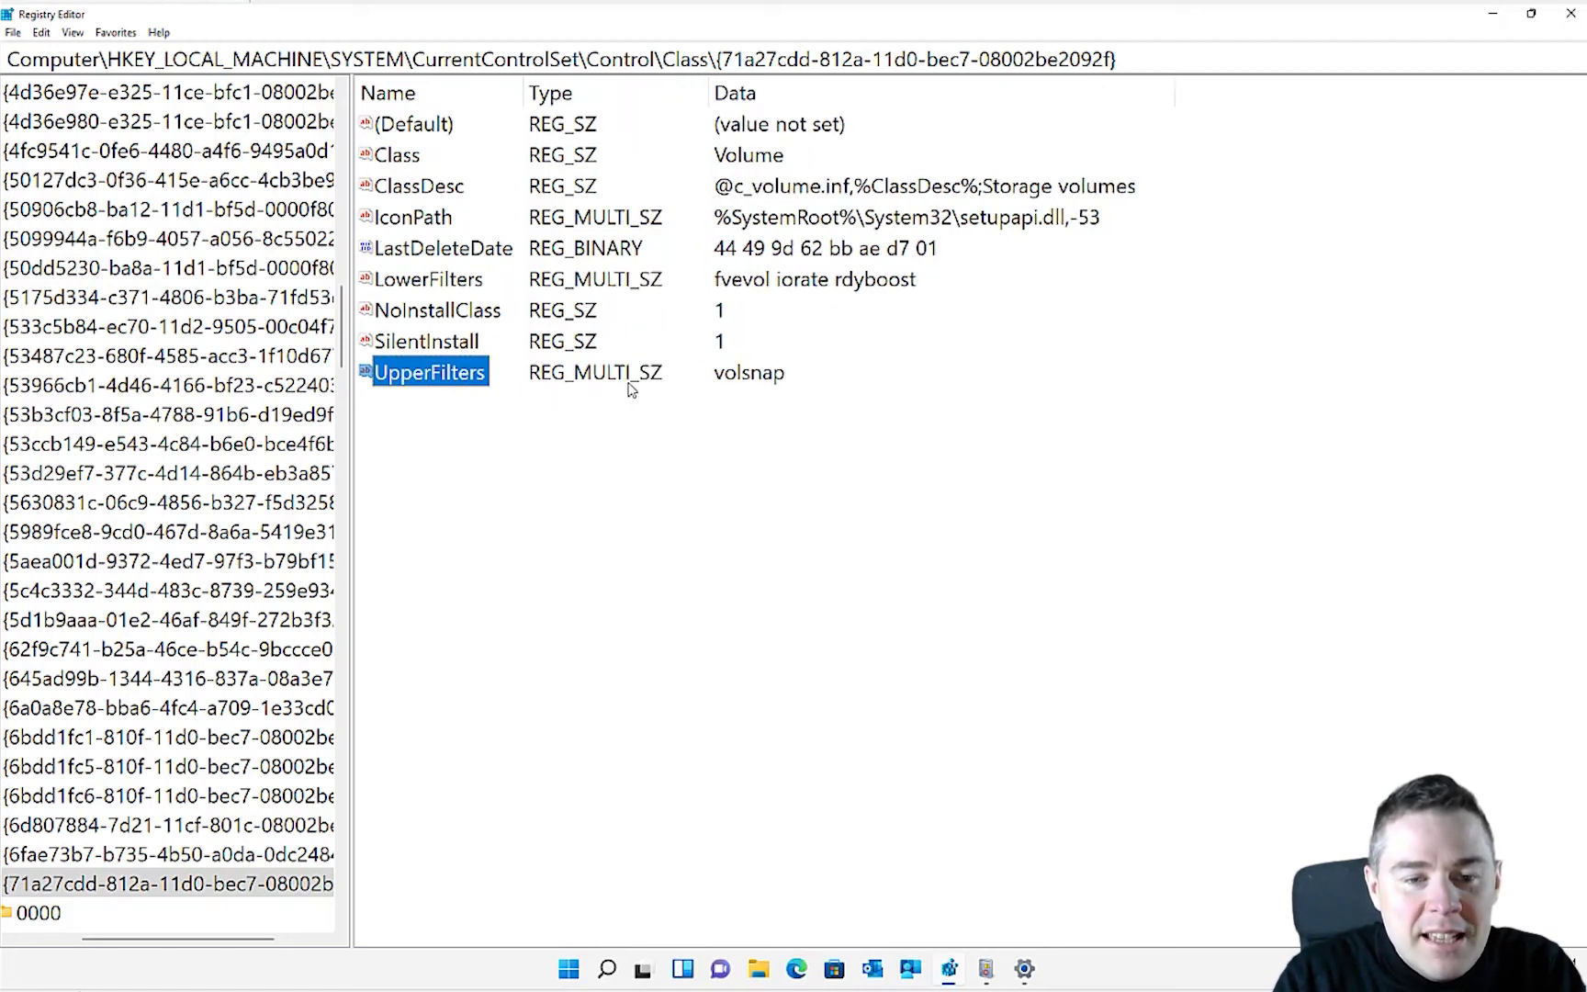
{"action": "left_click", "coordinate": [755, 388]}
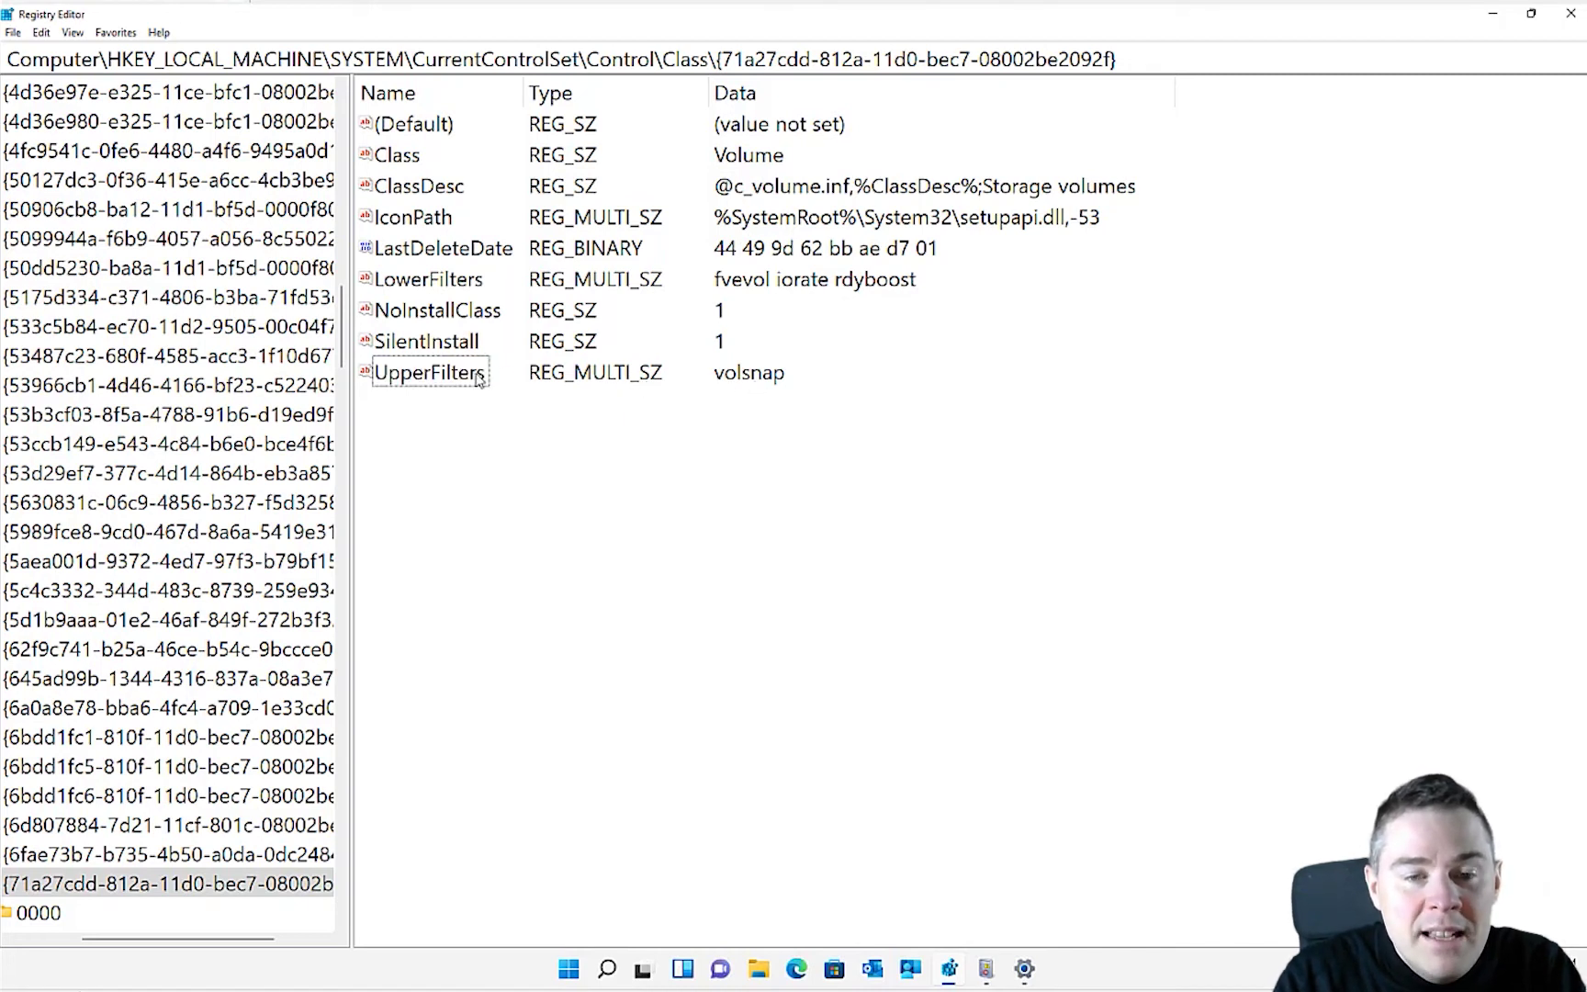
{"action": "left_click", "coordinate": [1572, 16]}
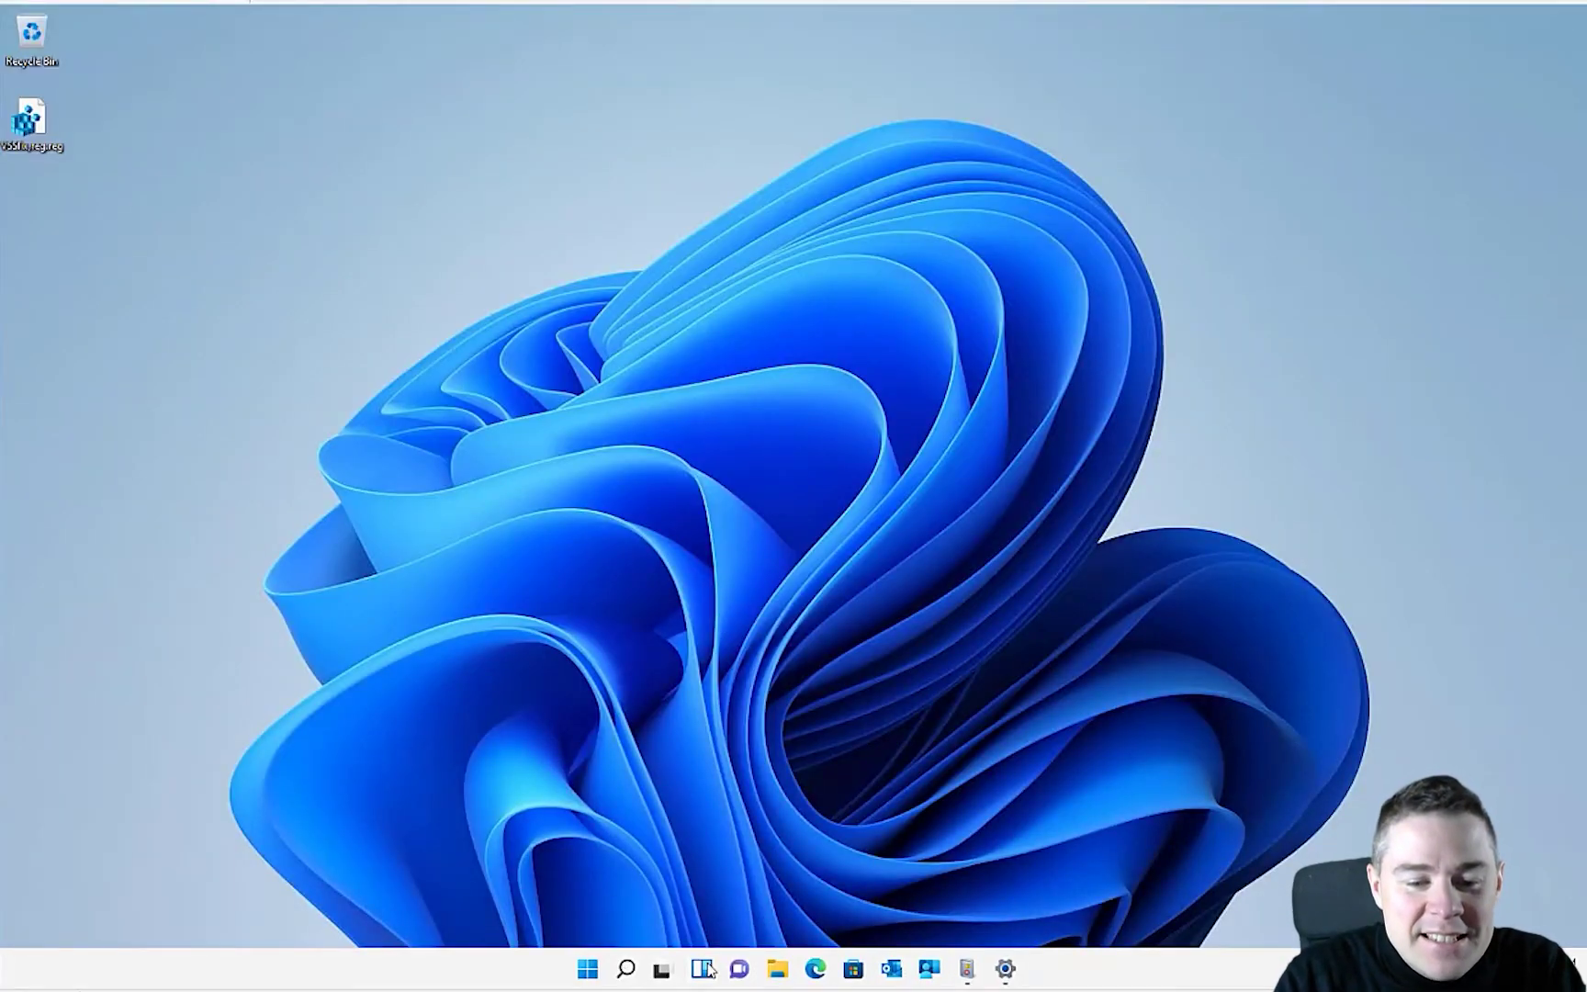
Restart the computer from the Start menu's power options
{"action": "left_click", "coordinate": [591, 973]}
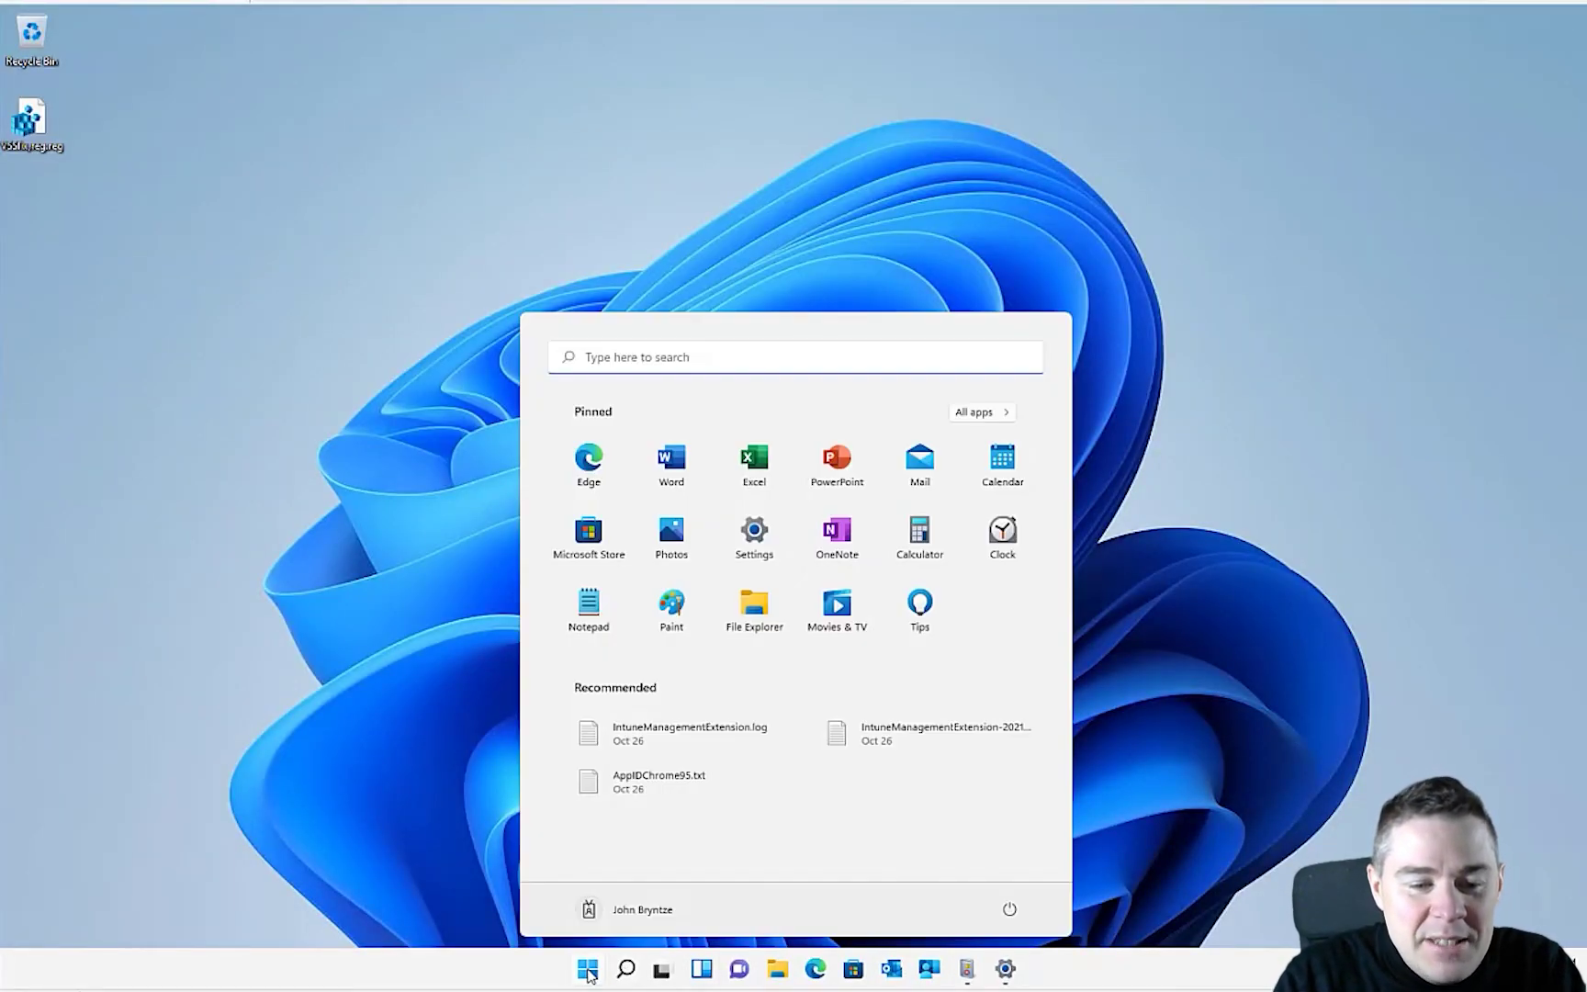
{"action": "left_click", "coordinate": [1010, 908]}
{"action": "left_click", "coordinate": [1014, 873]}
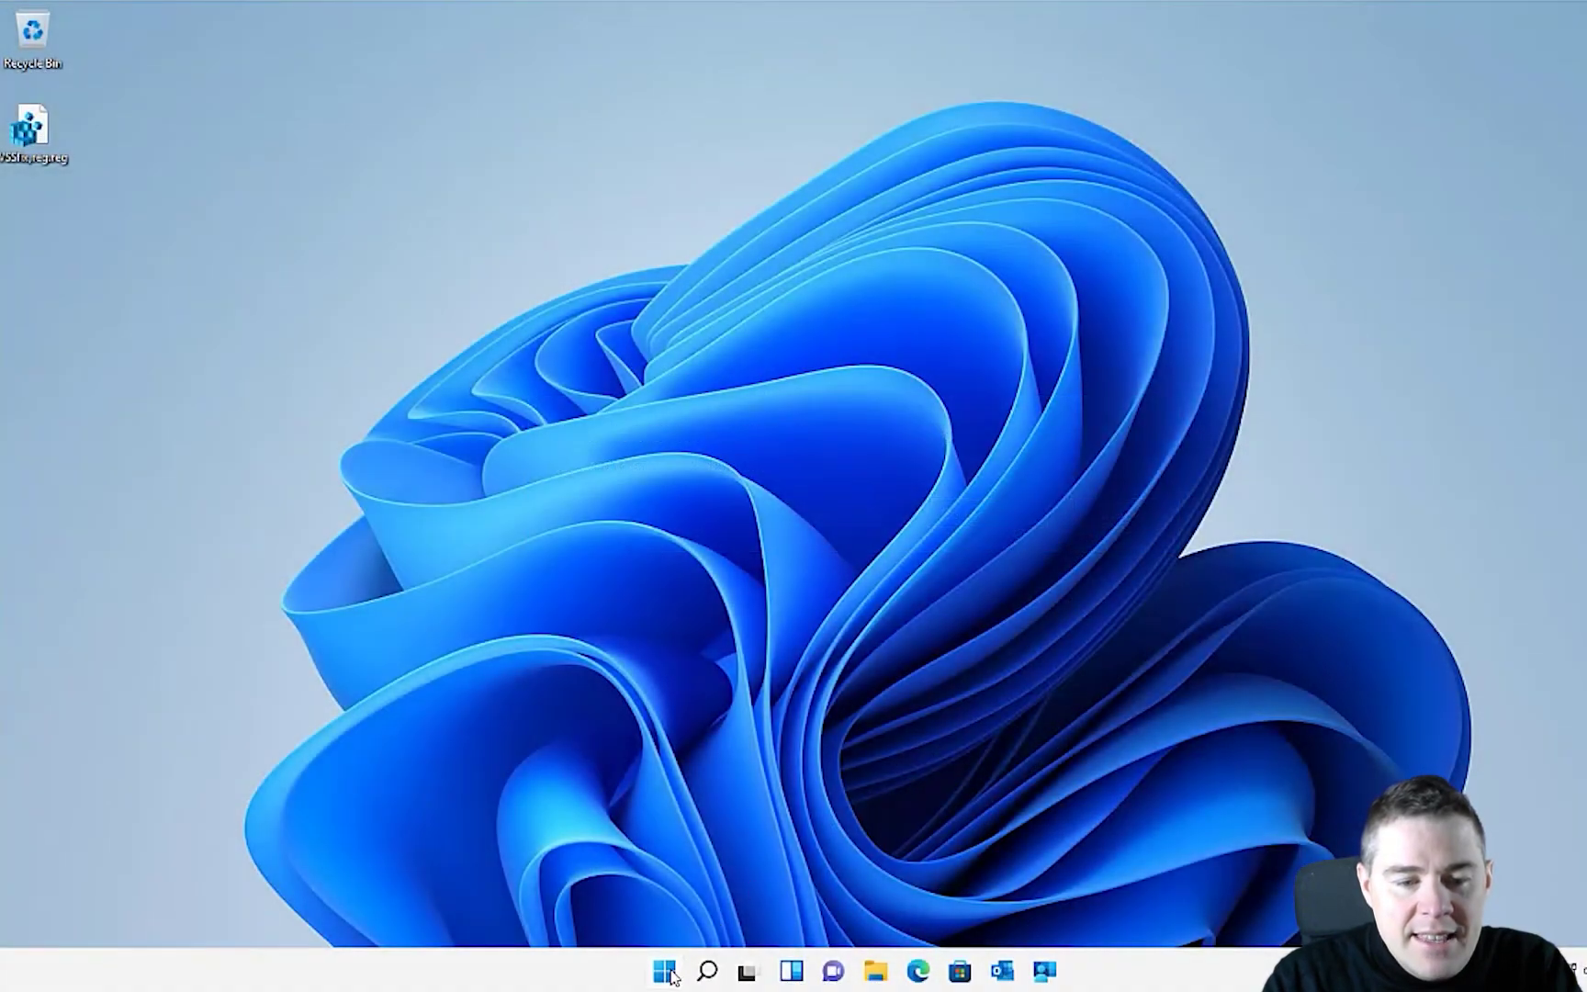
Launch Settings, go to About, and bring up System Protection properties, repositioning the dialog
{"action": "left_click", "coordinate": [667, 977]}
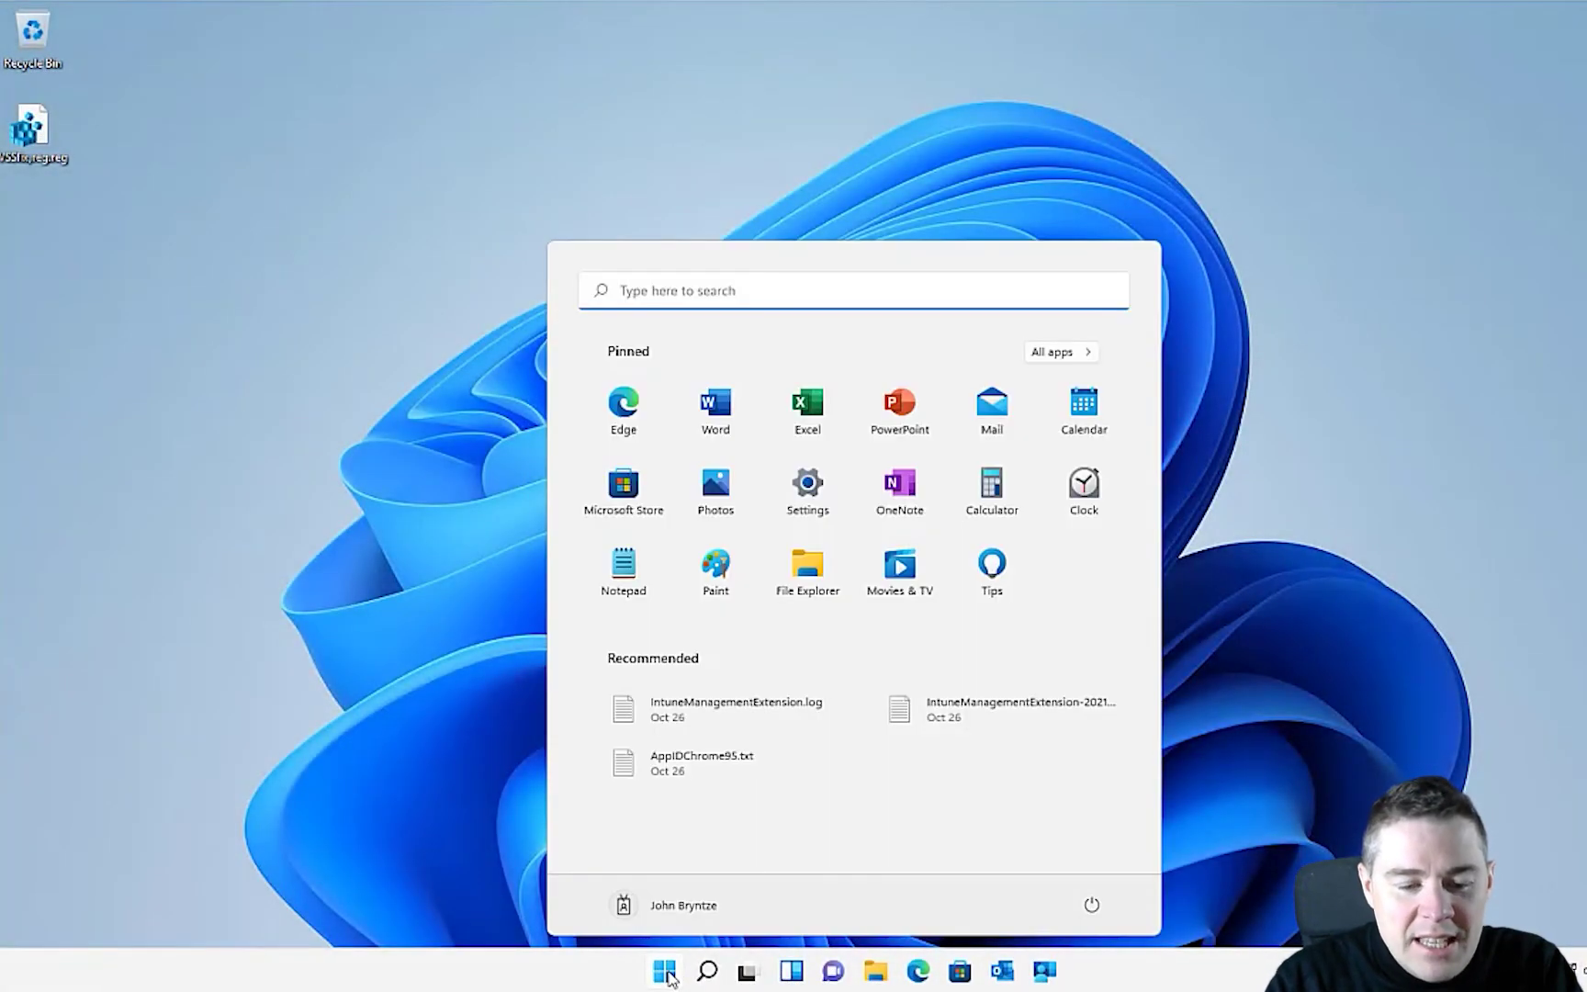
{"action": "type", "text": "setting"}
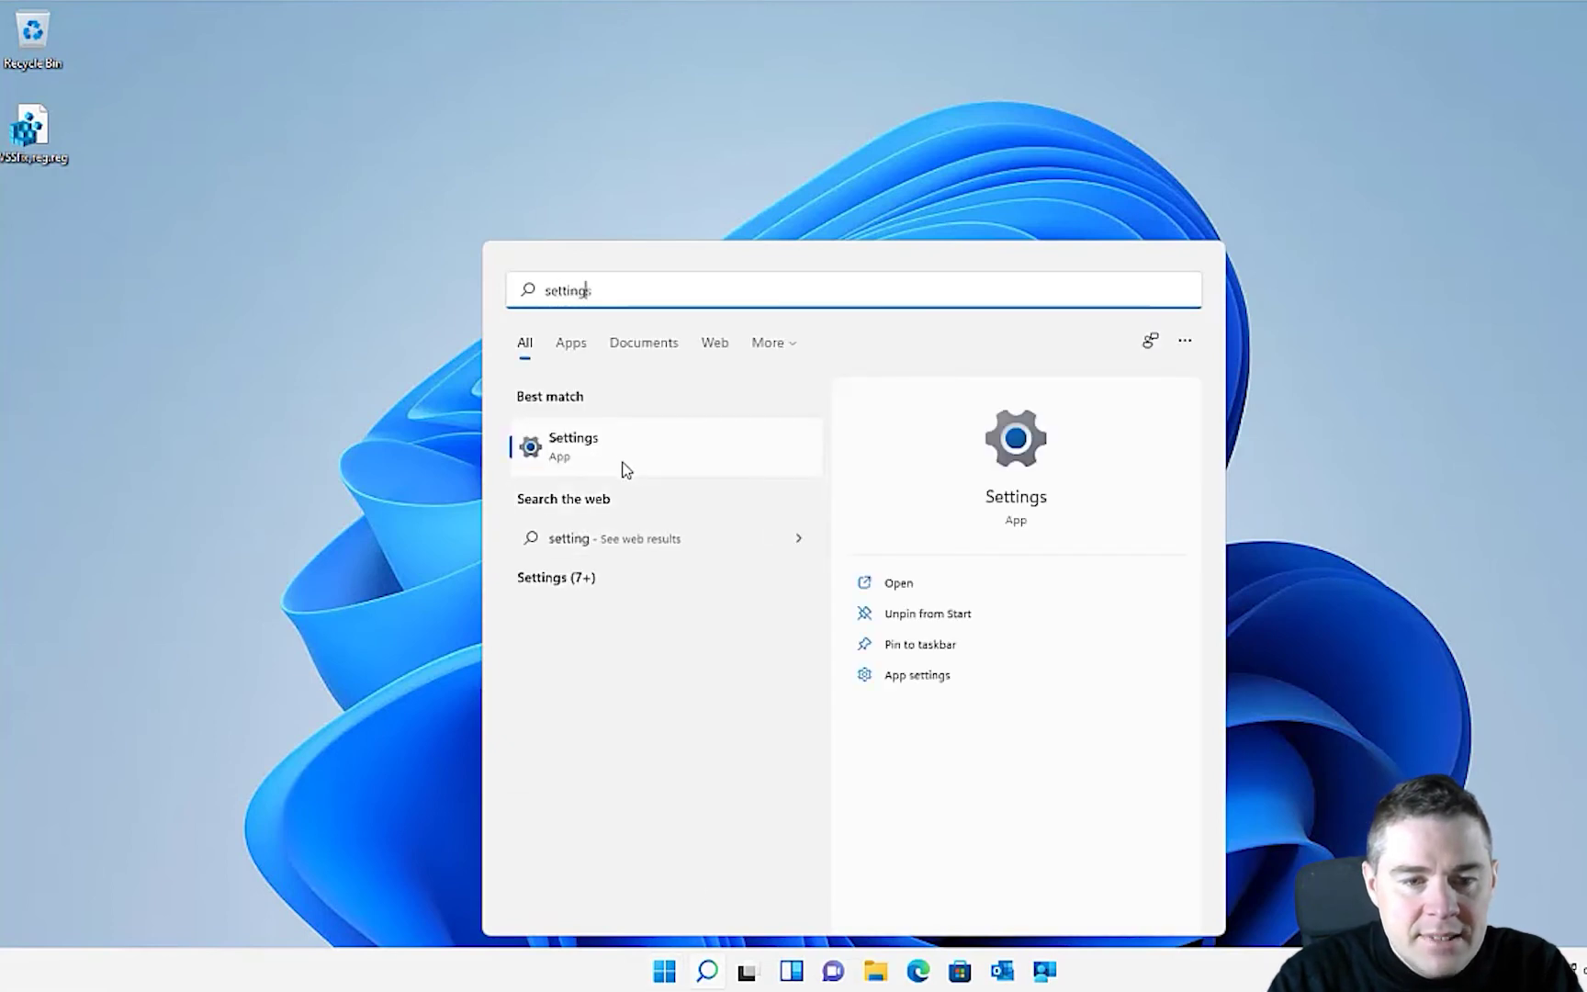
{"action": "left_click", "coordinate": [621, 466]}
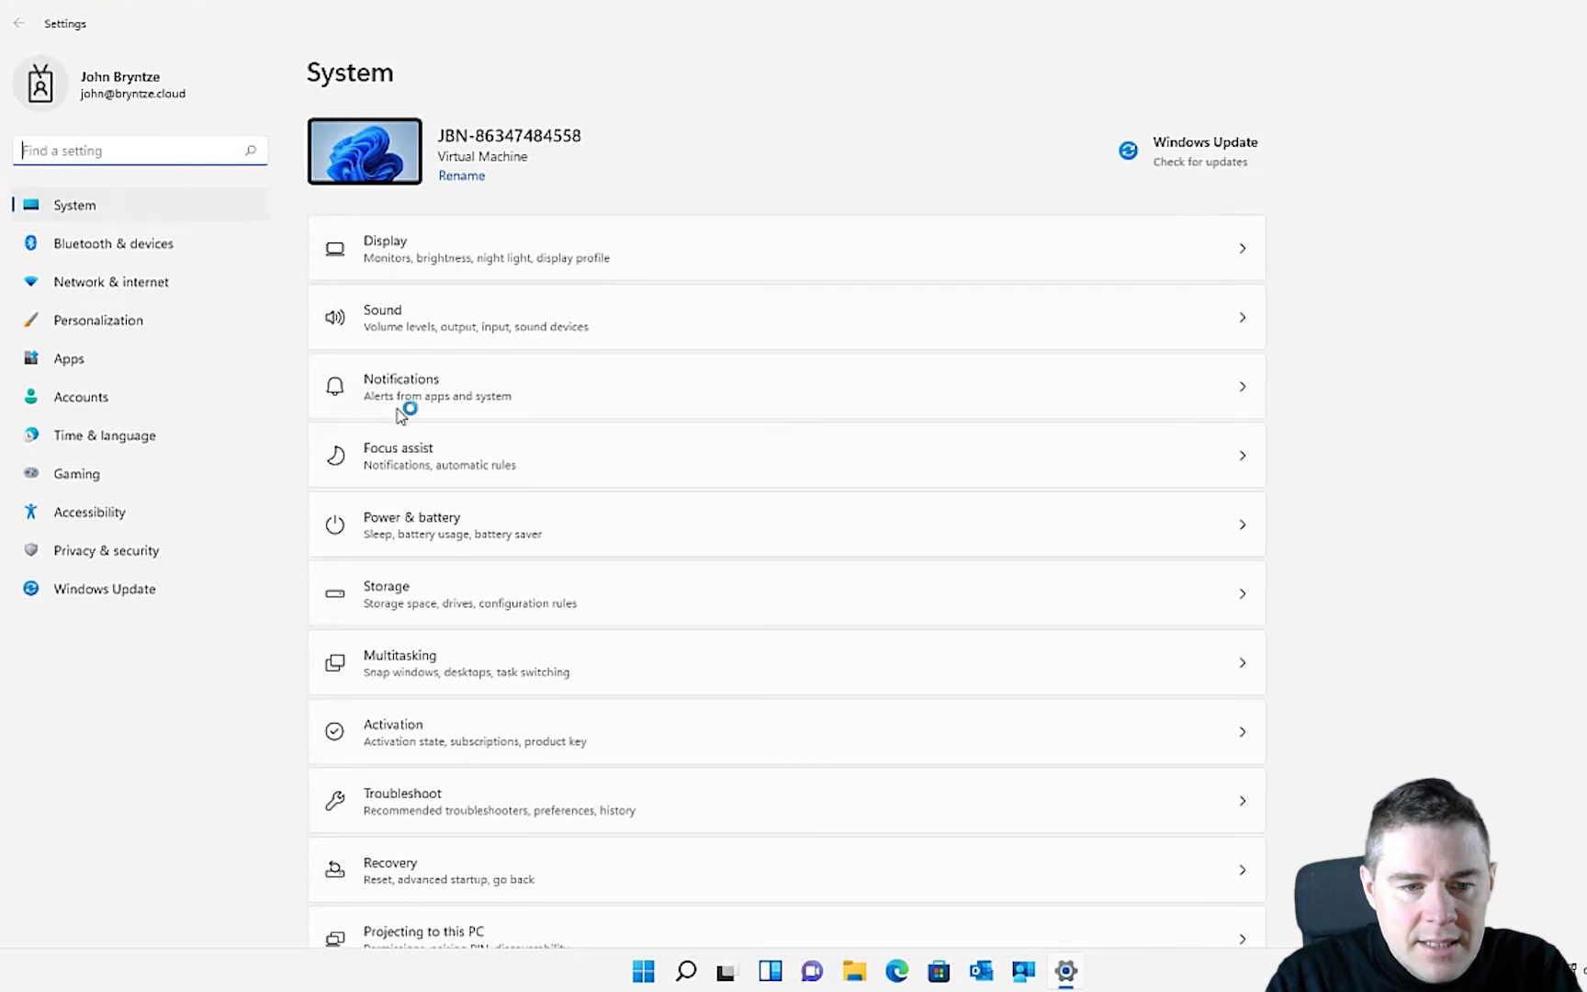
{"action": "scroll", "coordinate": [564, 599], "scroll_direction": "down", "scroll_amount": 3}
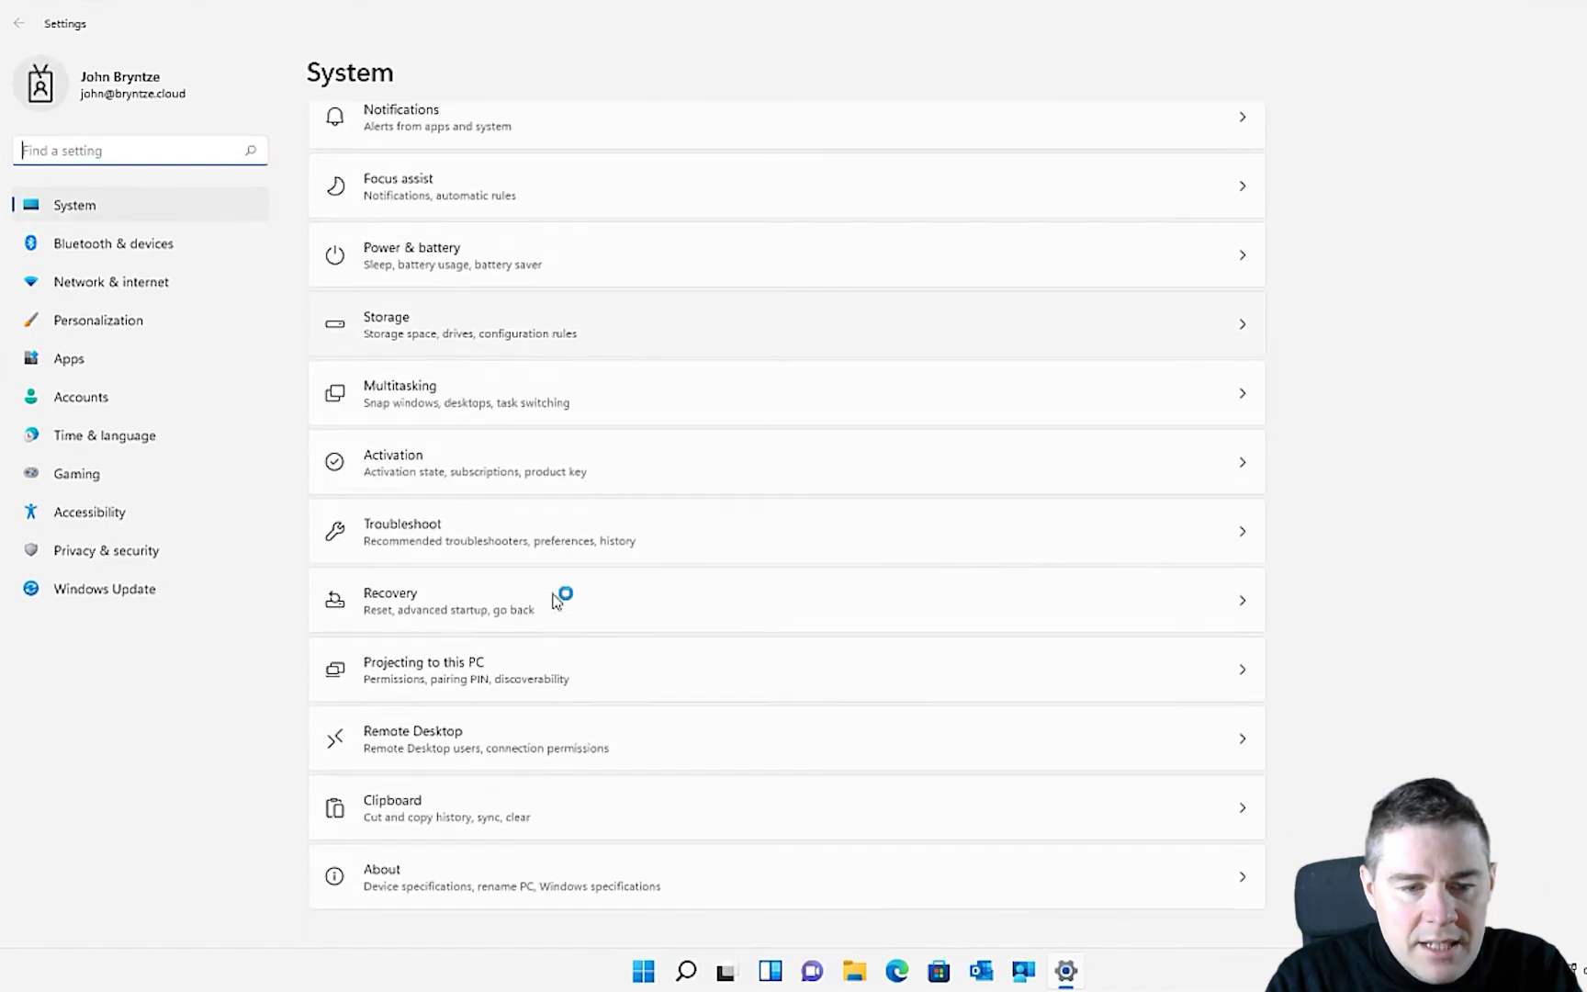
{"action": "left_click", "coordinate": [461, 882]}
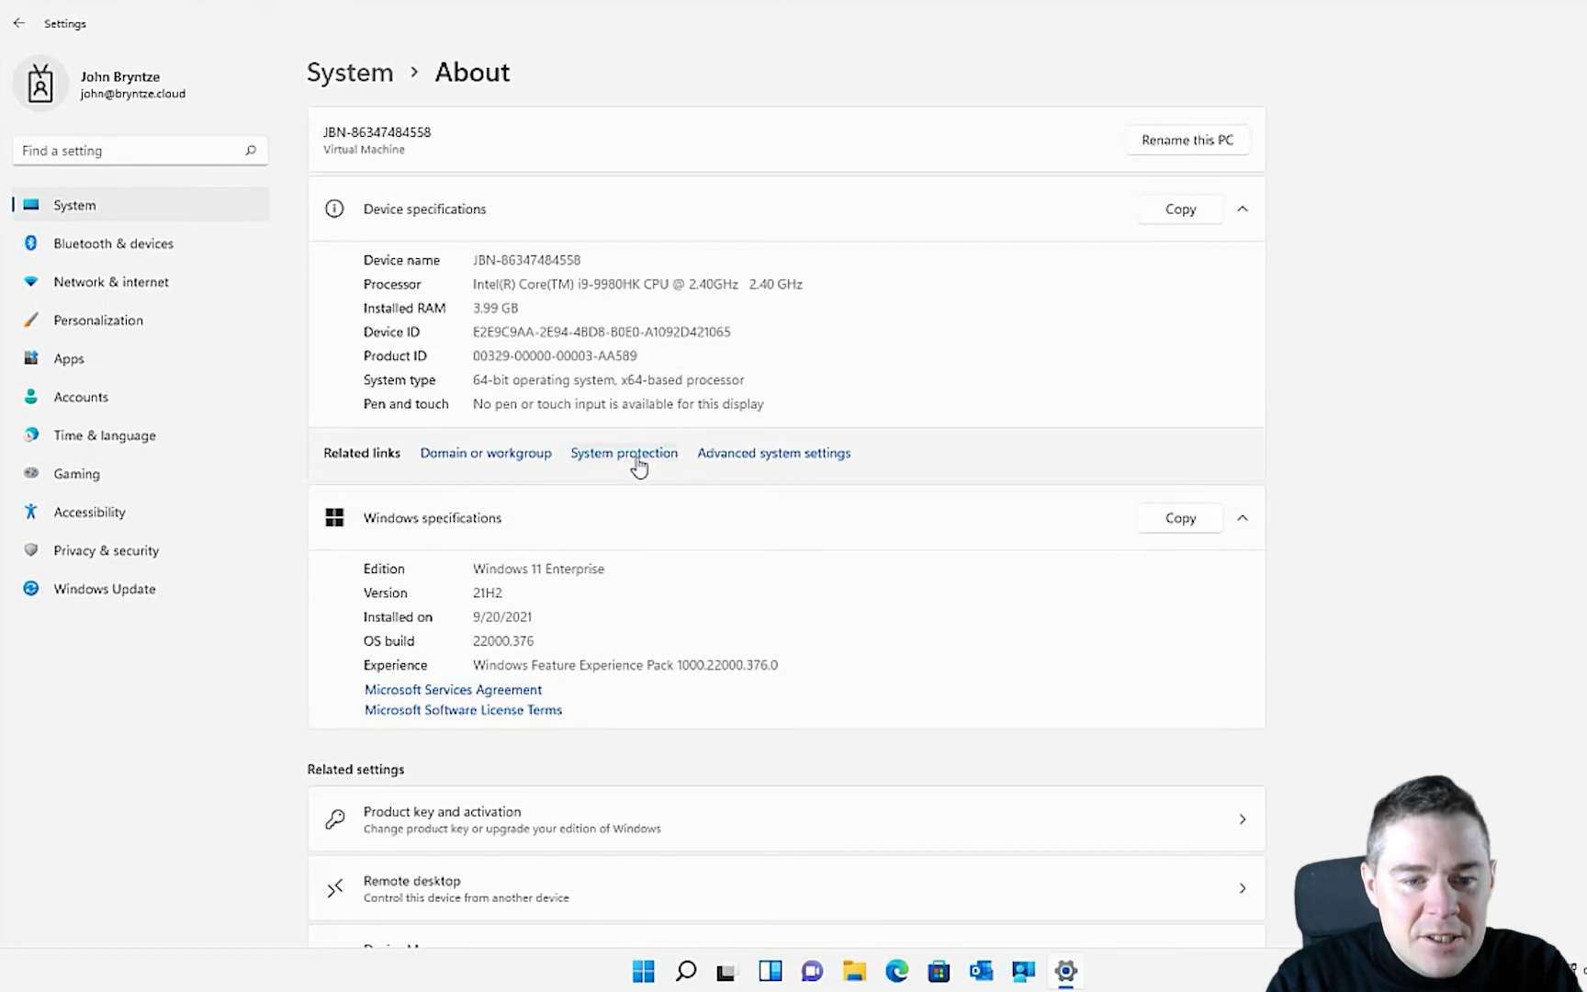
{"action": "left_click", "coordinate": [631, 456]}
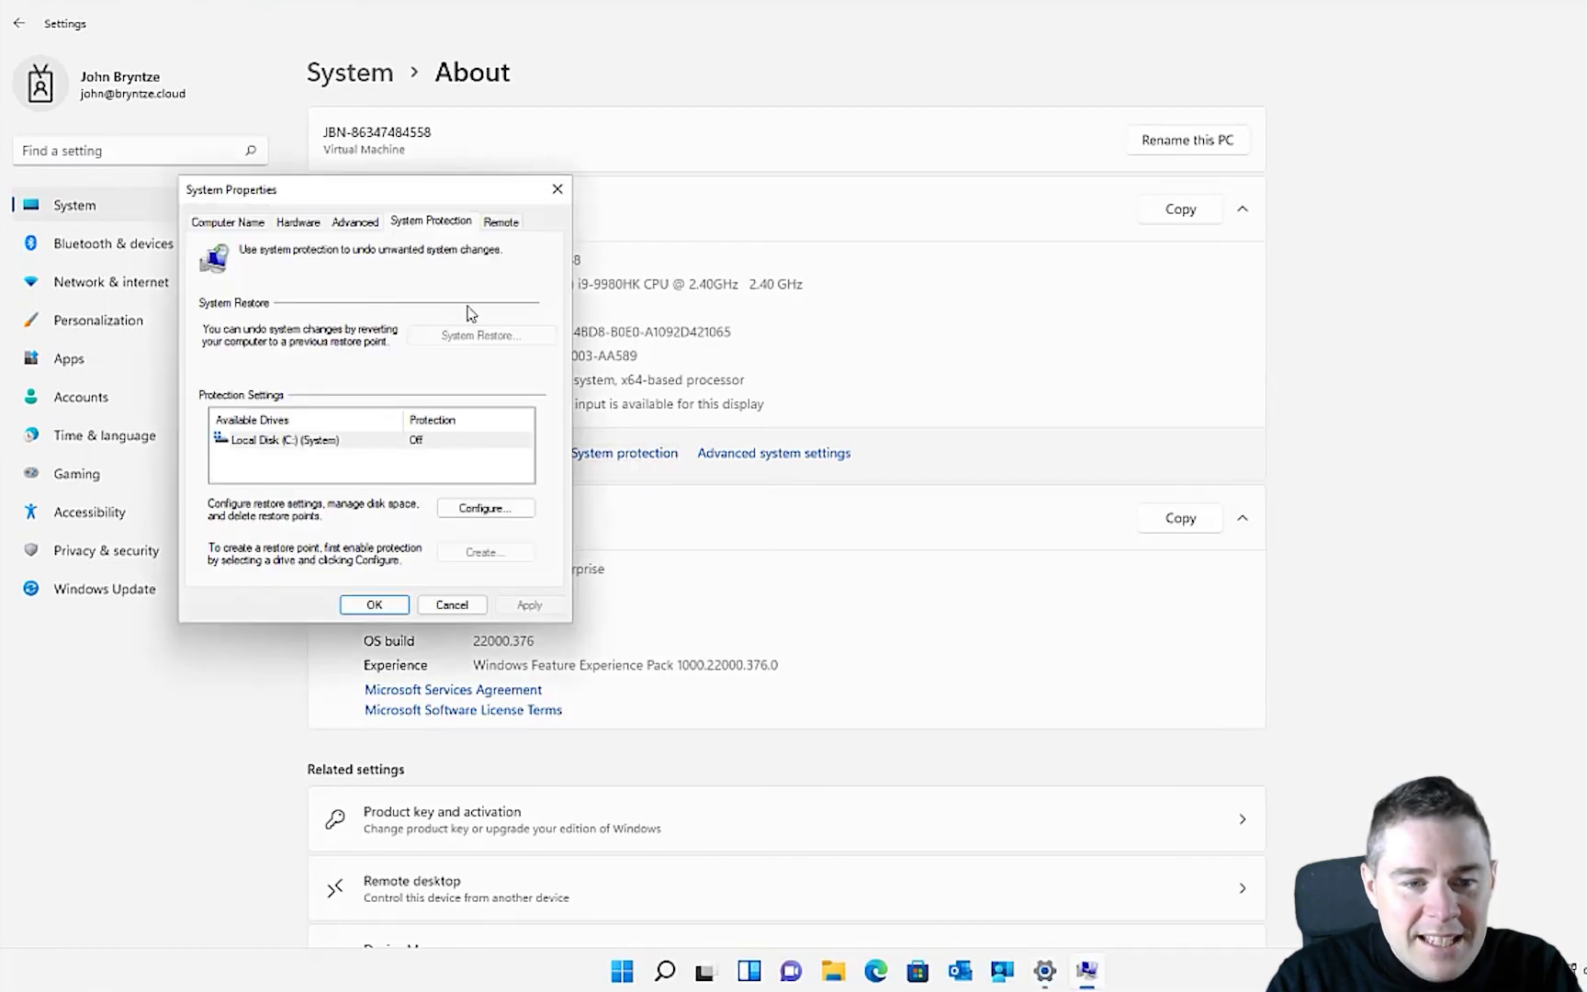
{"action": "left_click_drag", "start_coordinate": [434, 196], "coordinate": [788, 210]}
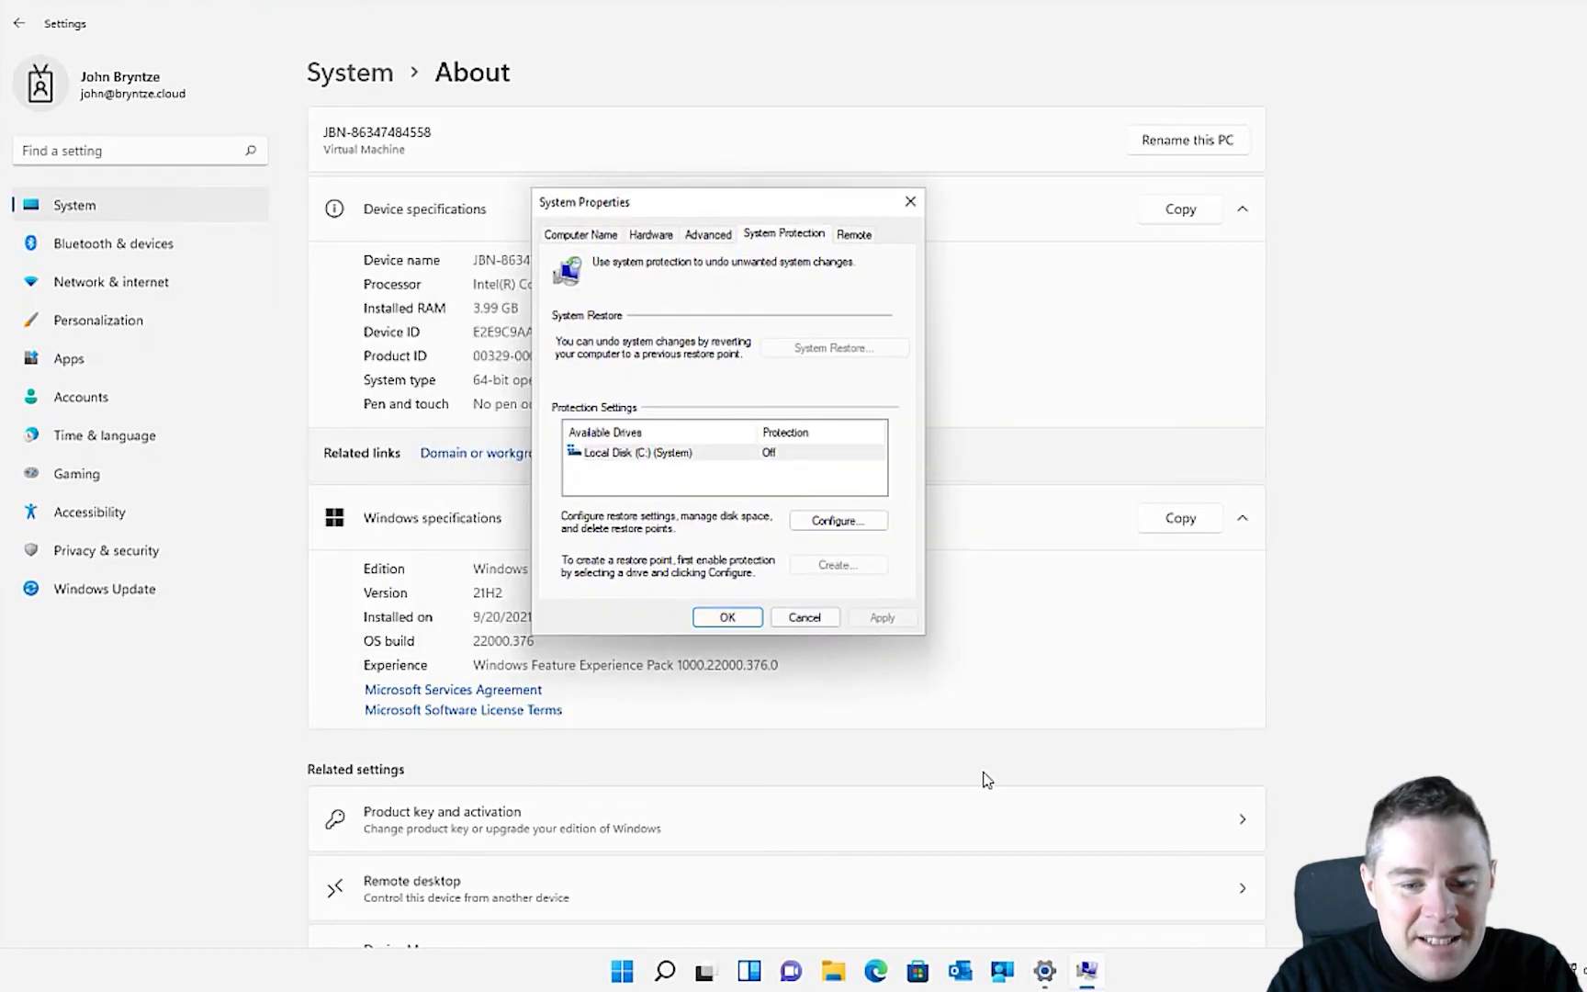
Launch regedit from Start search, accept UAC, and select the UpperFilters value under the Volume class key
{"action": "left_click", "coordinate": [632, 978]}
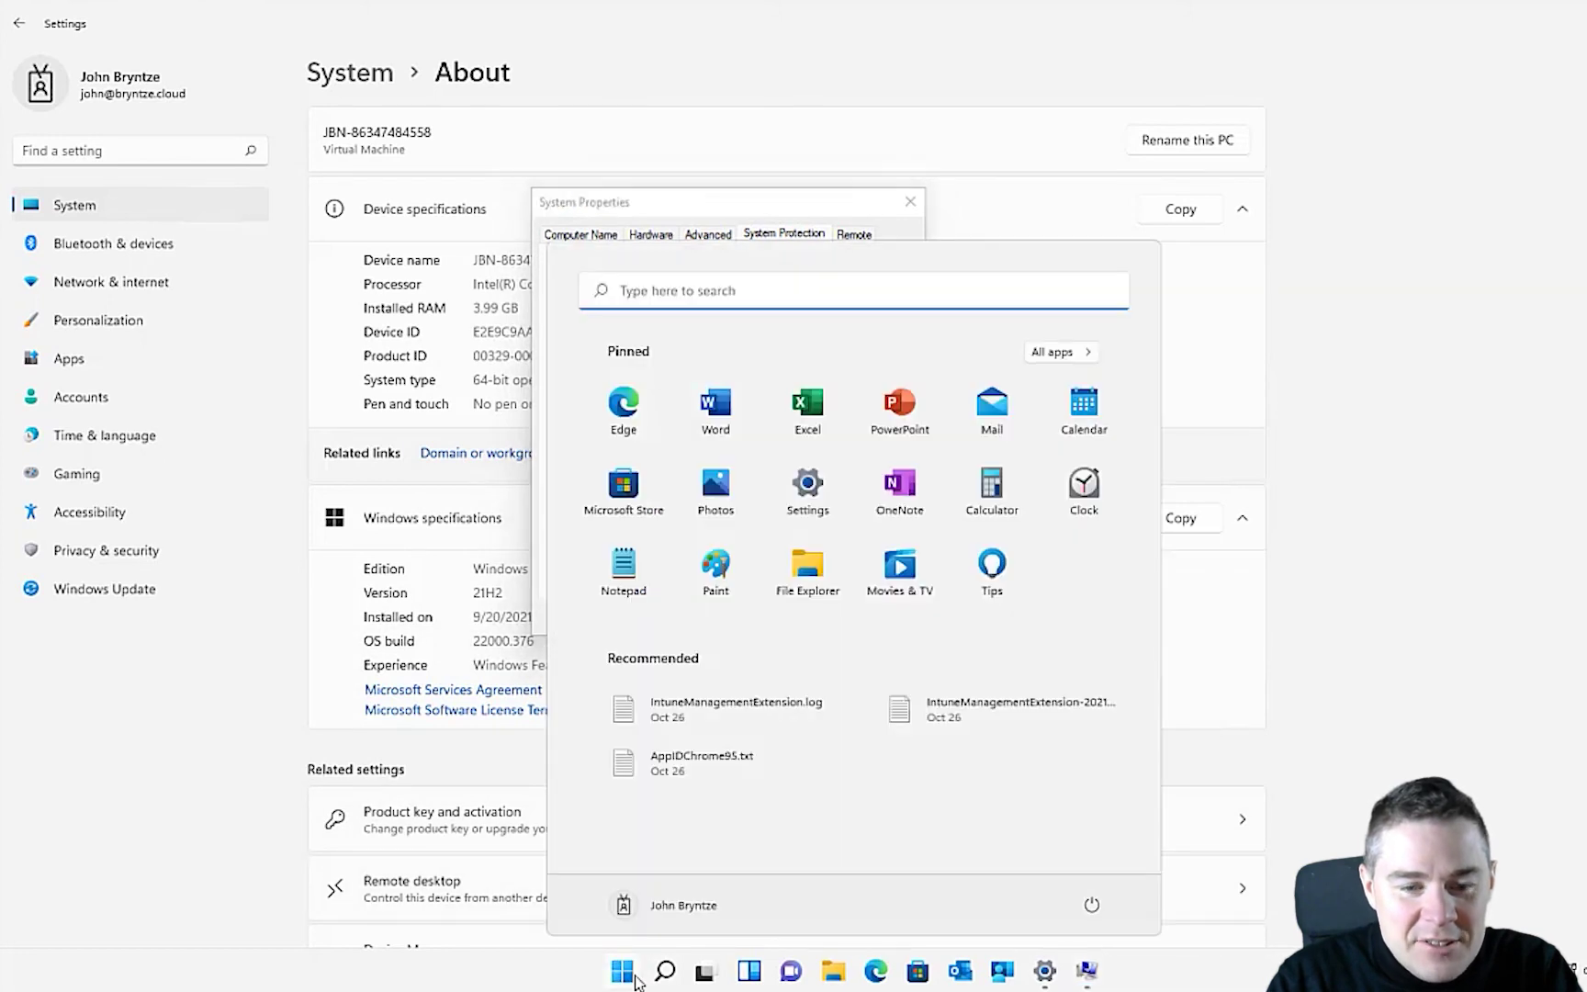
{"action": "type", "text": "reges"}
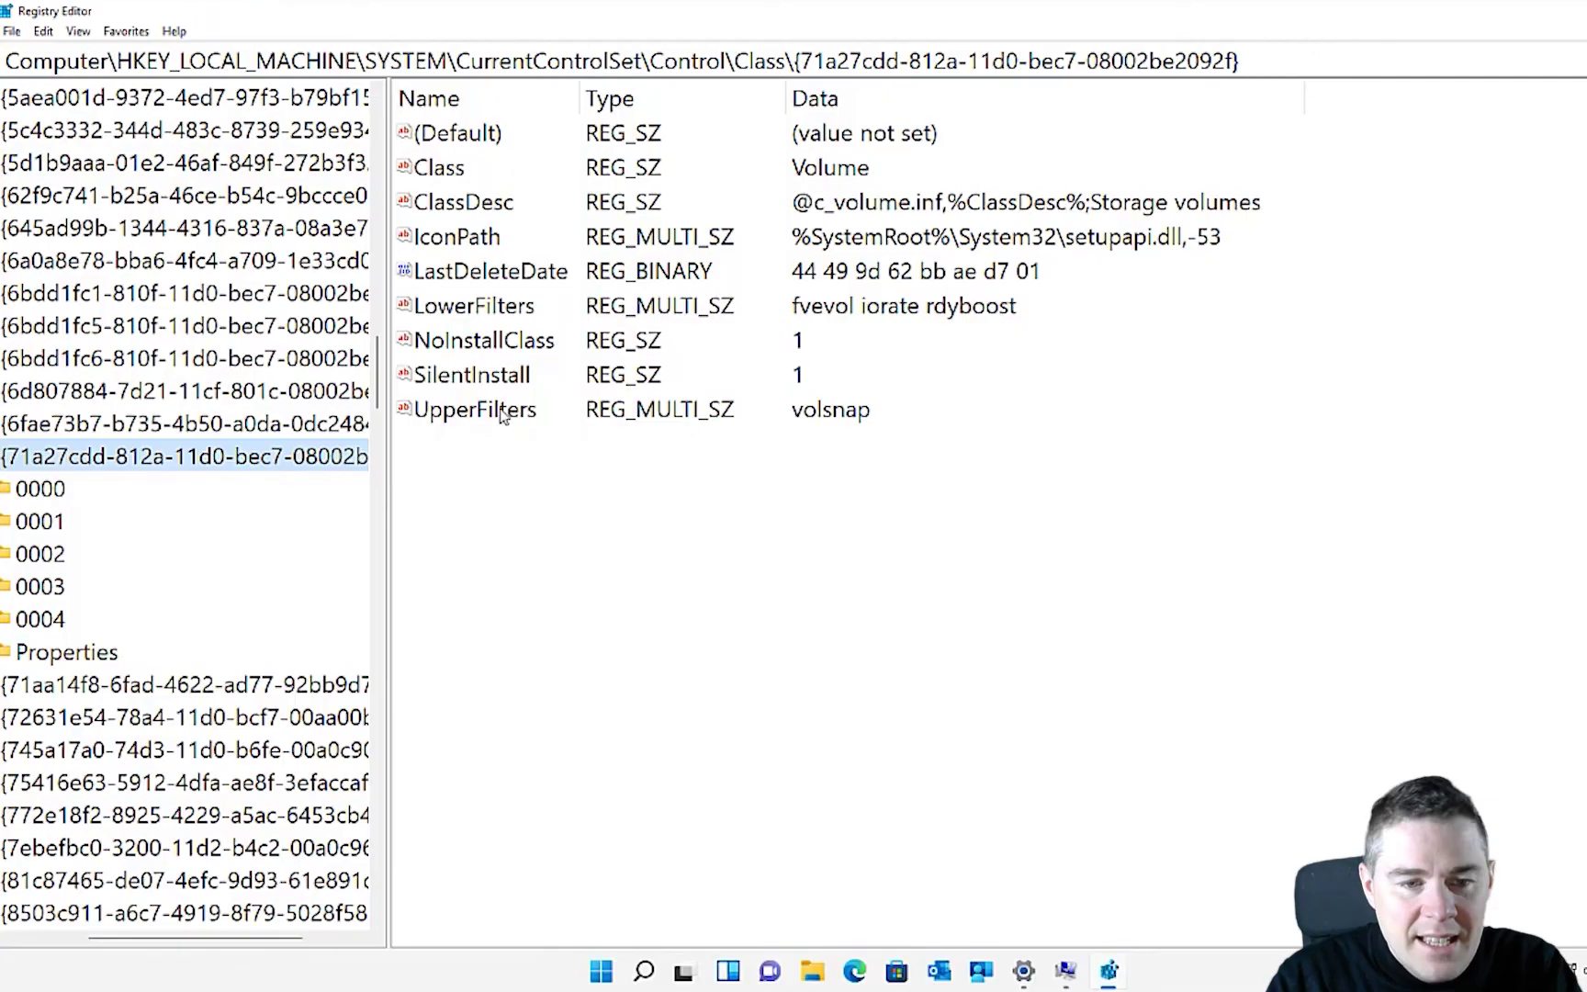
{"action": "left_click", "coordinate": [503, 413]}
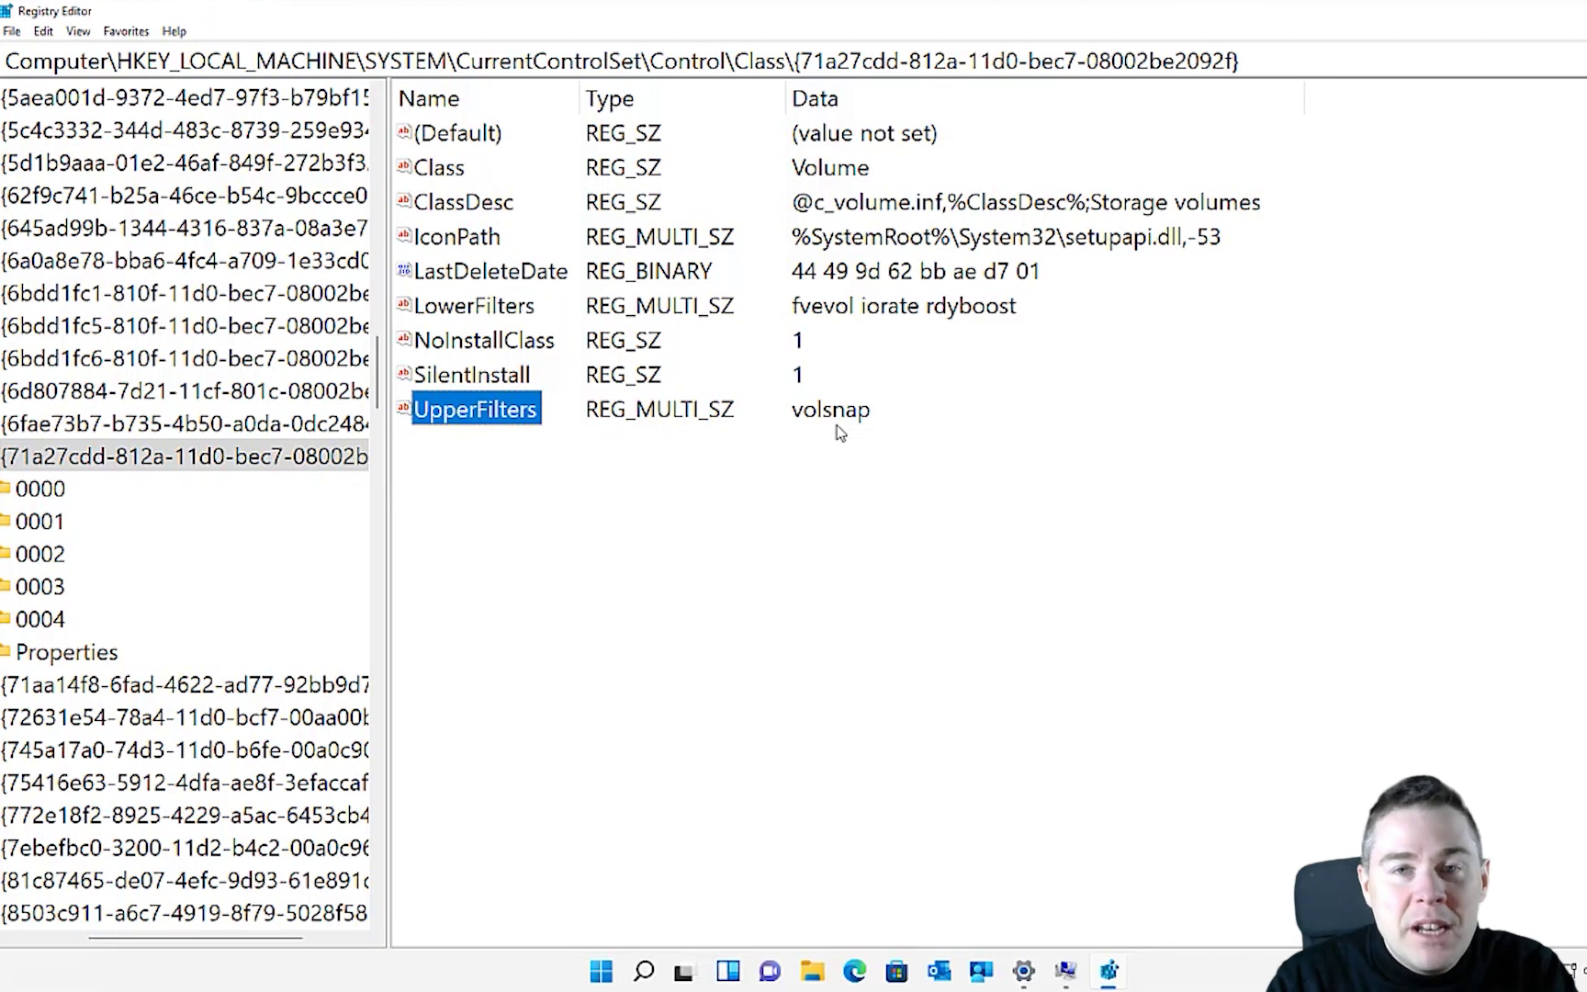
{"action": "left_click", "coordinate": [668, 423]}
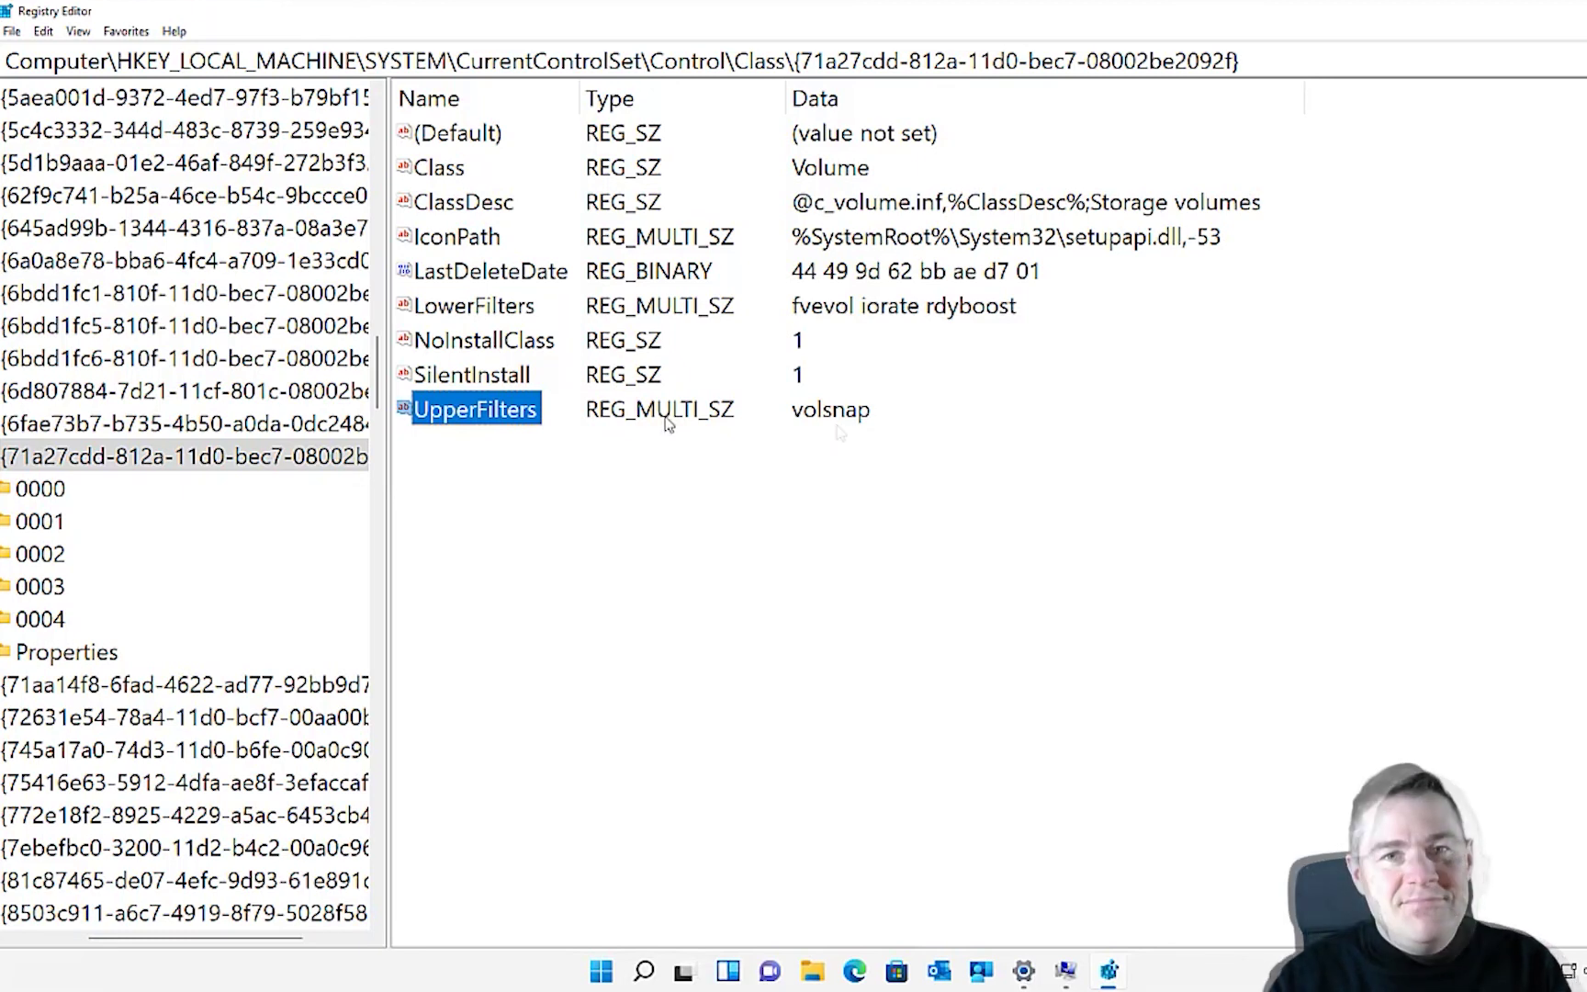